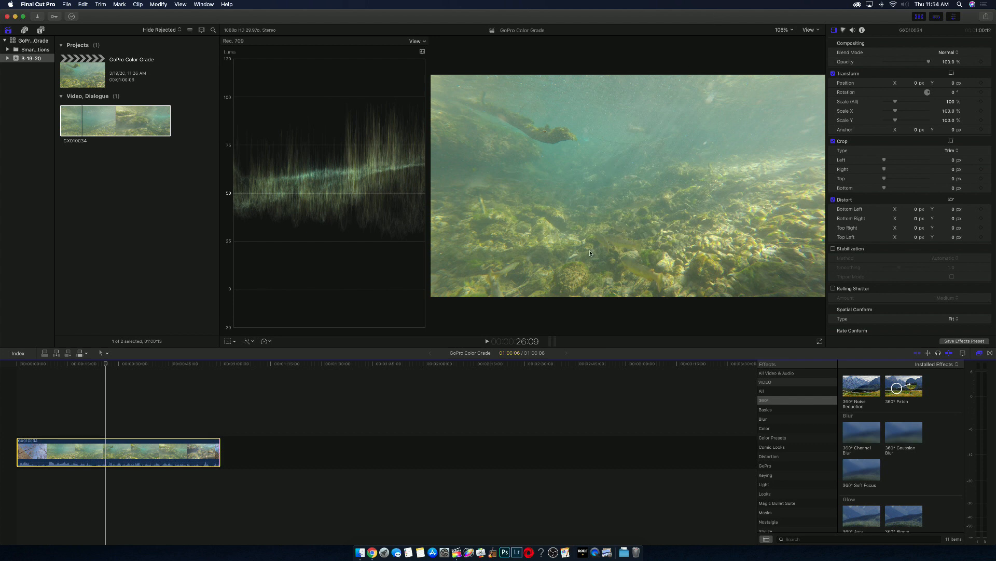
Step: Examine the underwater footage with the Histogram, Waveform and RGB Parade scopes, ending on the Luma waveform
{"action": "left_click_drag", "start_coordinate": [106, 365], "coordinate": [109, 365]}
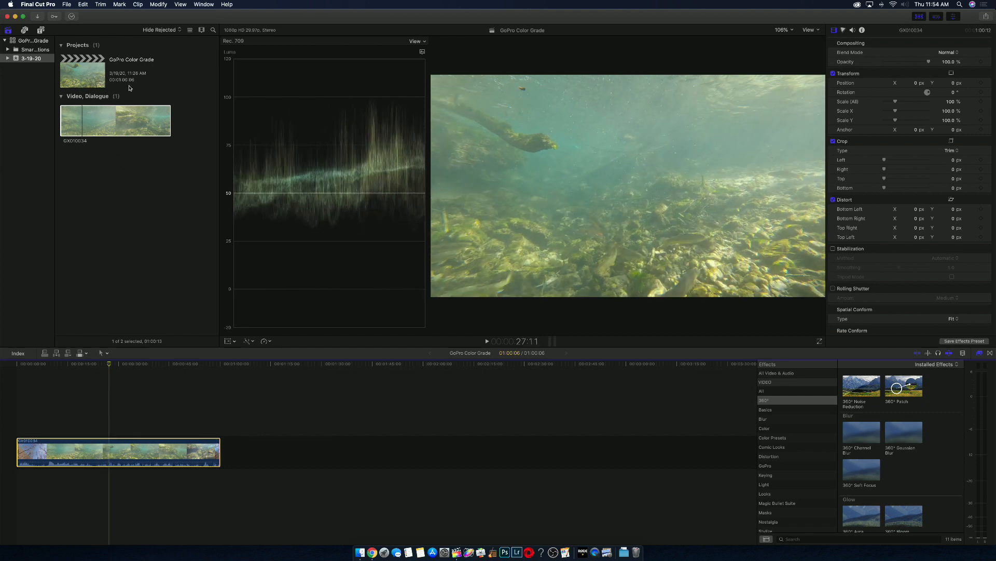
{"action": "mouse_move", "coordinate": [107, 365]}
{"action": "left_mouse_down"}
{"action": "mouse_move", "coordinate": [89, 364]}
{"action": "mouse_move", "coordinate": [146, 368]}
{"action": "mouse_move", "coordinate": [100, 367]}
{"action": "mouse_move", "coordinate": [122, 367]}
{"action": "left_mouse_up"}
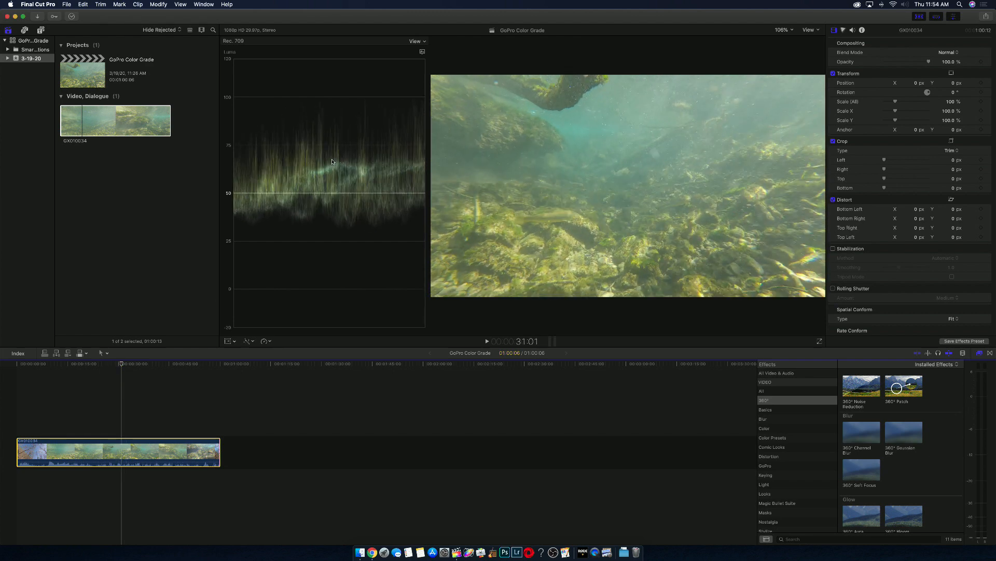
{"action": "left_click", "coordinate": [425, 42]}
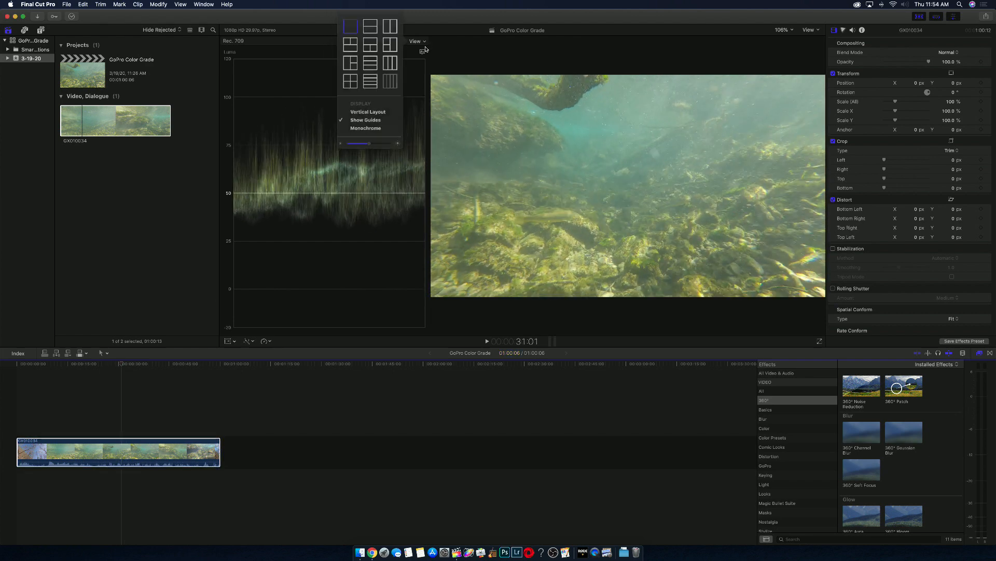
{"action": "left_click", "coordinate": [423, 51]}
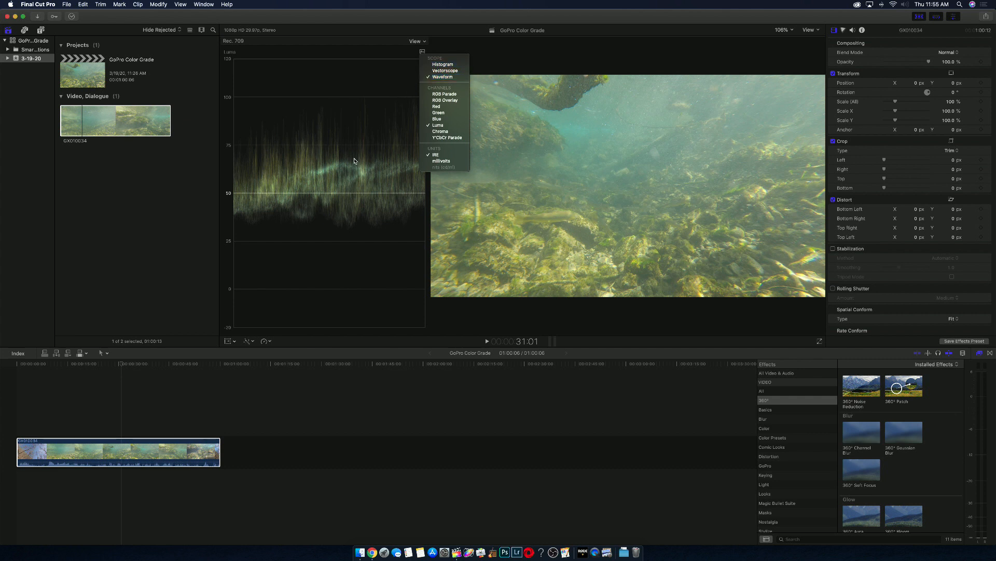
{"action": "left_click", "coordinate": [439, 64]}
{"action": "left_click", "coordinate": [423, 51]}
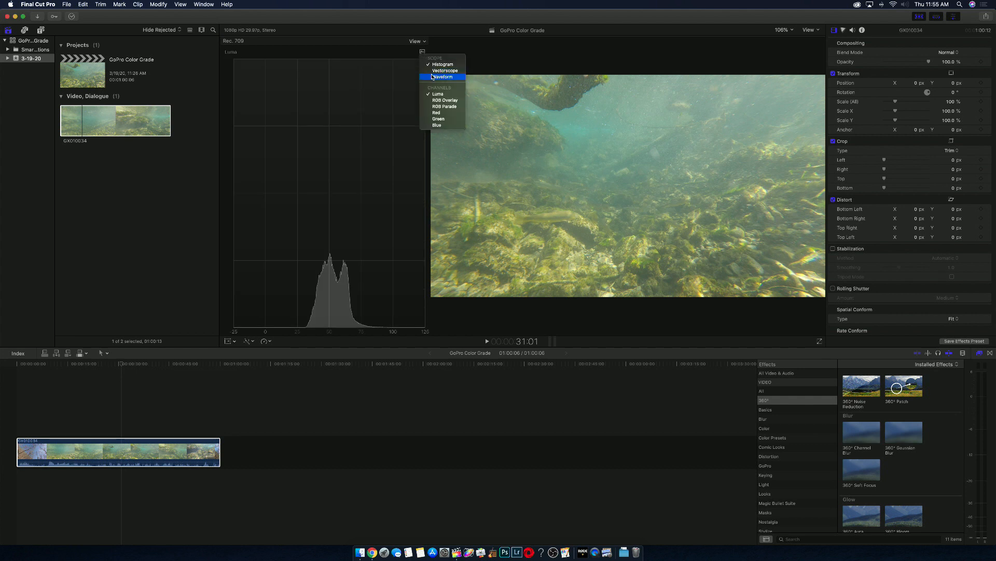
{"action": "left_click", "coordinate": [436, 77]}
{"action": "left_click", "coordinate": [423, 52]}
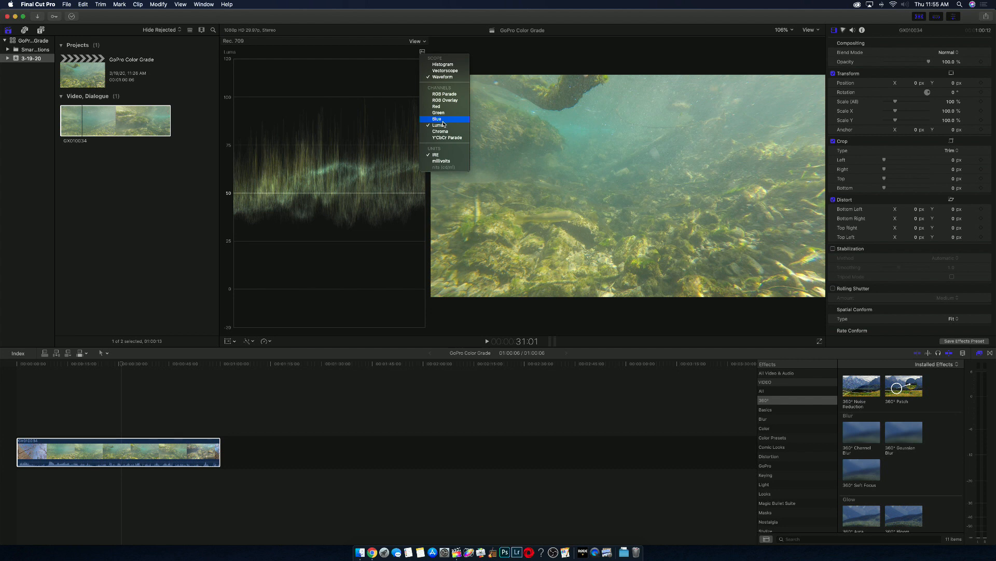
{"action": "left_click", "coordinate": [451, 94]}
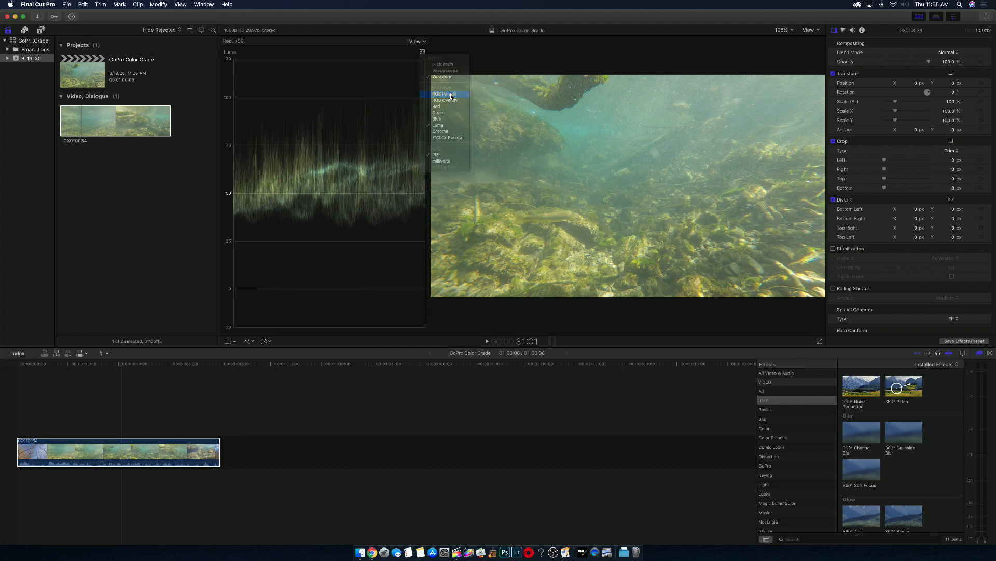
{"action": "left_click", "coordinate": [424, 52]}
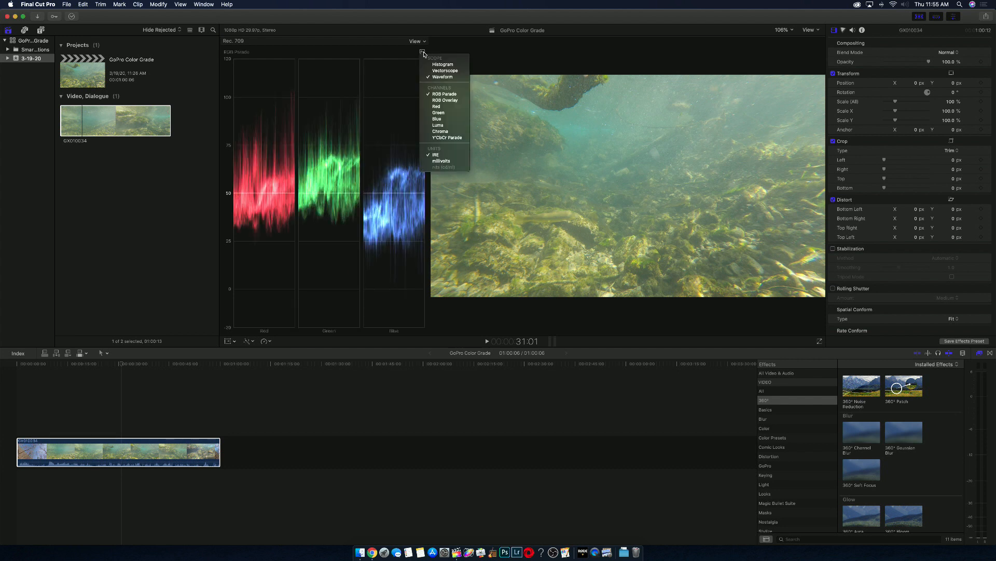
{"action": "left_click", "coordinate": [436, 125]}
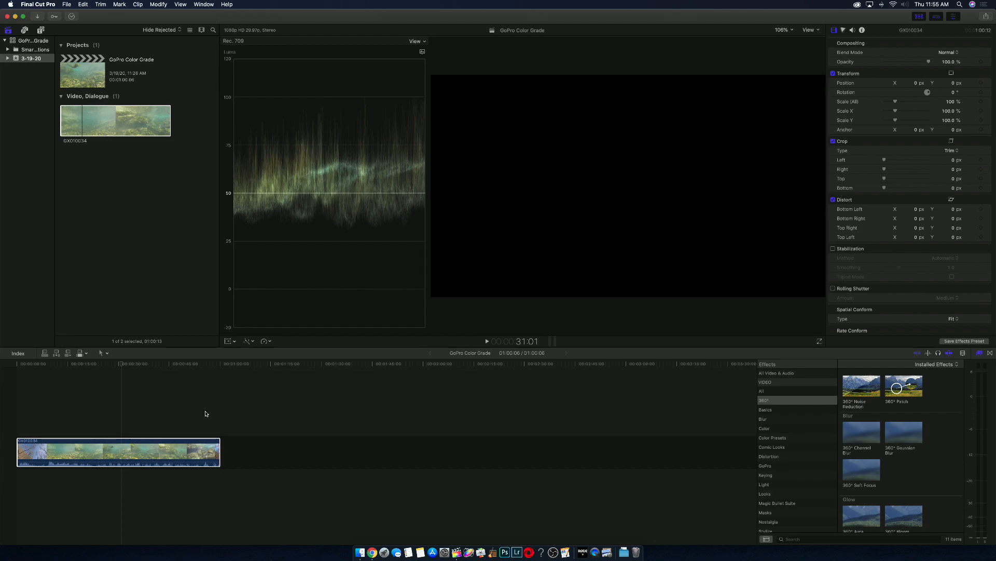
Step: Apply the Colorista IV effect from the Magic Bullet Suite to the clip in the timeline
{"action": "left_click_drag", "start_coordinate": [122, 364], "coordinate": [112, 365]}
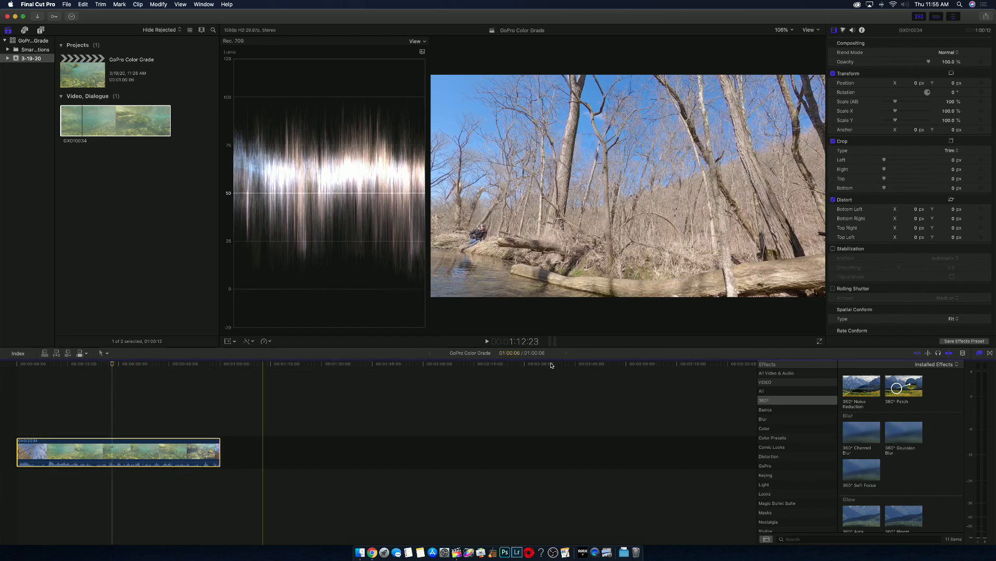
{"action": "left_click", "coordinate": [979, 353]}
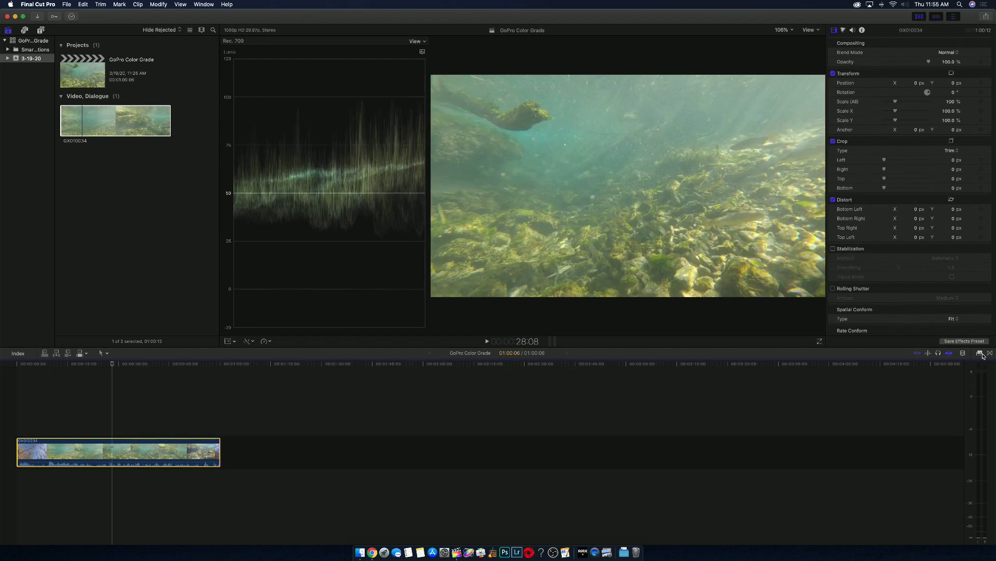
{"action": "left_click", "coordinate": [981, 354]}
{"action": "left_click", "coordinate": [804, 503]}
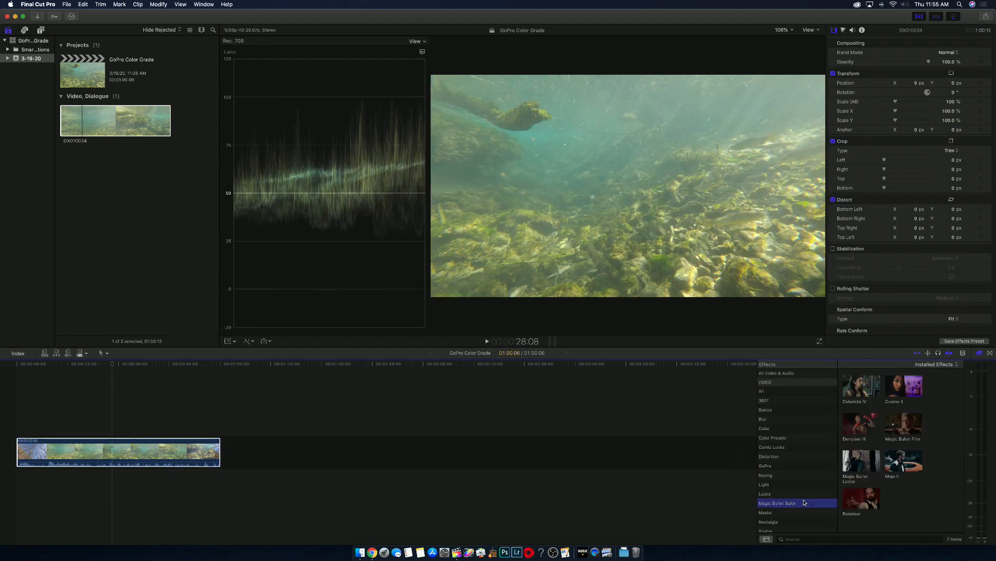
{"action": "scroll", "coordinate": [805, 502], "scroll_direction": "down", "scroll_amount": 1}
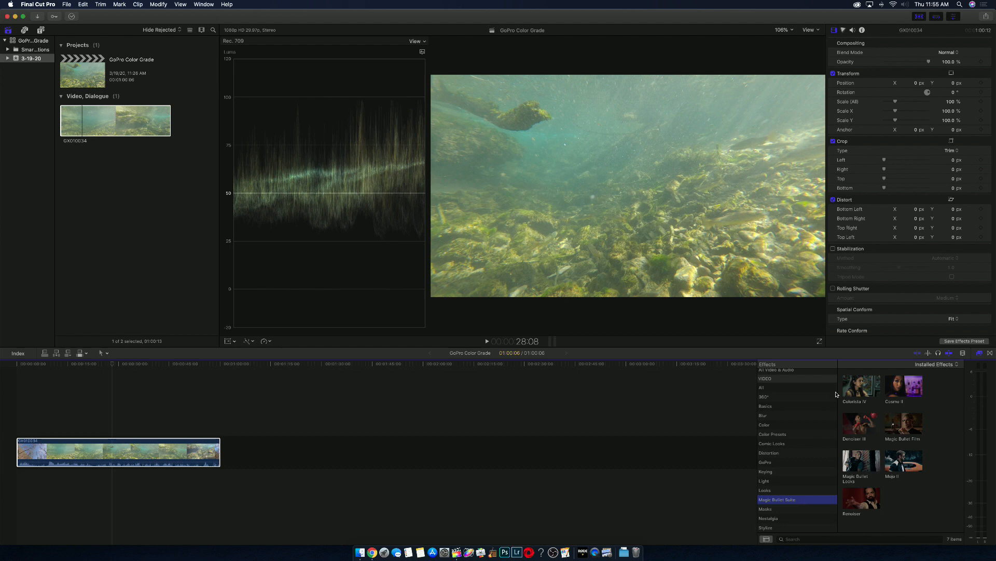
{"action": "left_click", "coordinate": [856, 388]}
{"action": "left_click_drag", "start_coordinate": [855, 387], "coordinate": [132, 448]}
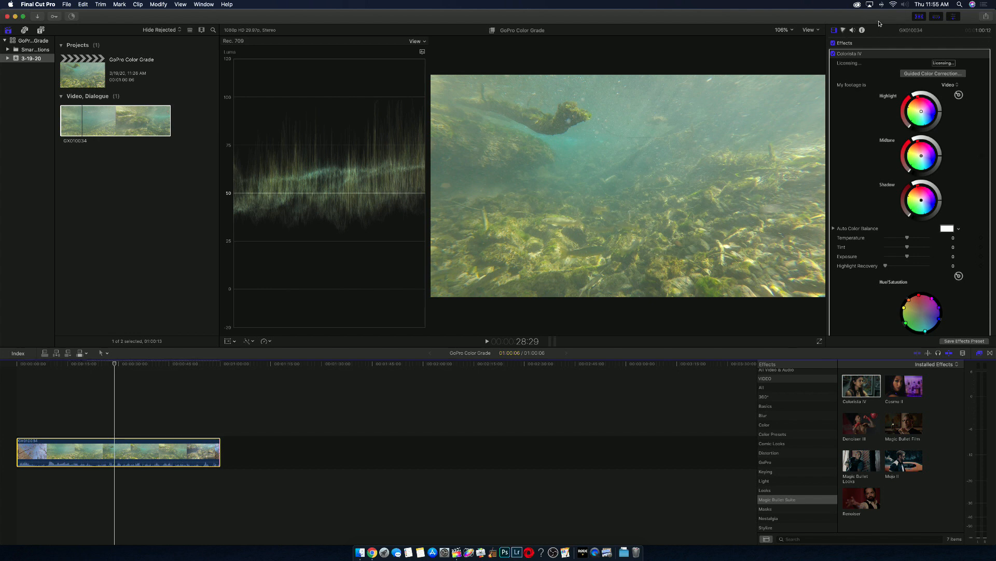
Step: Darken the shadows and midtones slightly in Colorista IV and compare the image with the effect off and on
{"action": "left_click", "coordinate": [843, 31]}
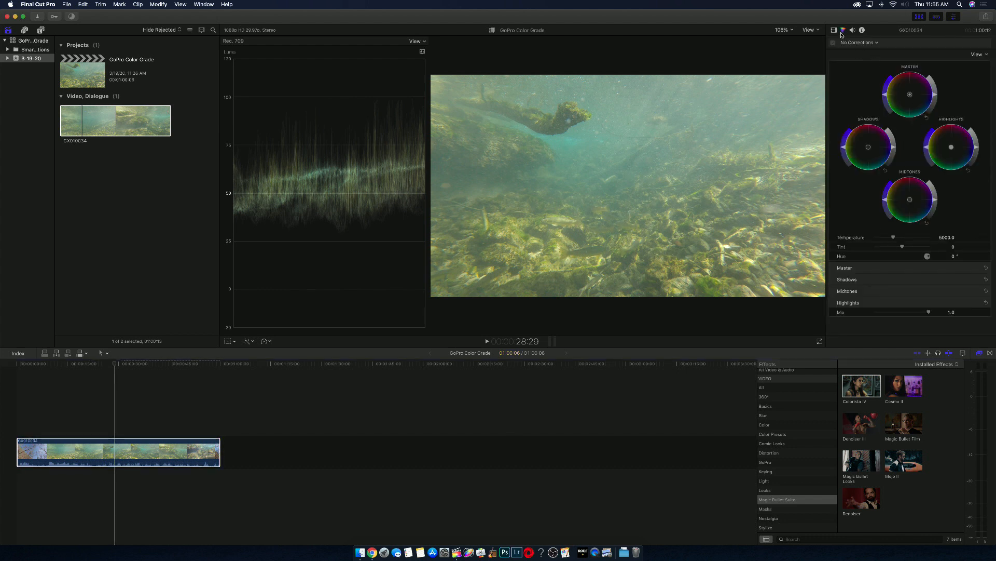
{"action": "left_click", "coordinate": [834, 30]}
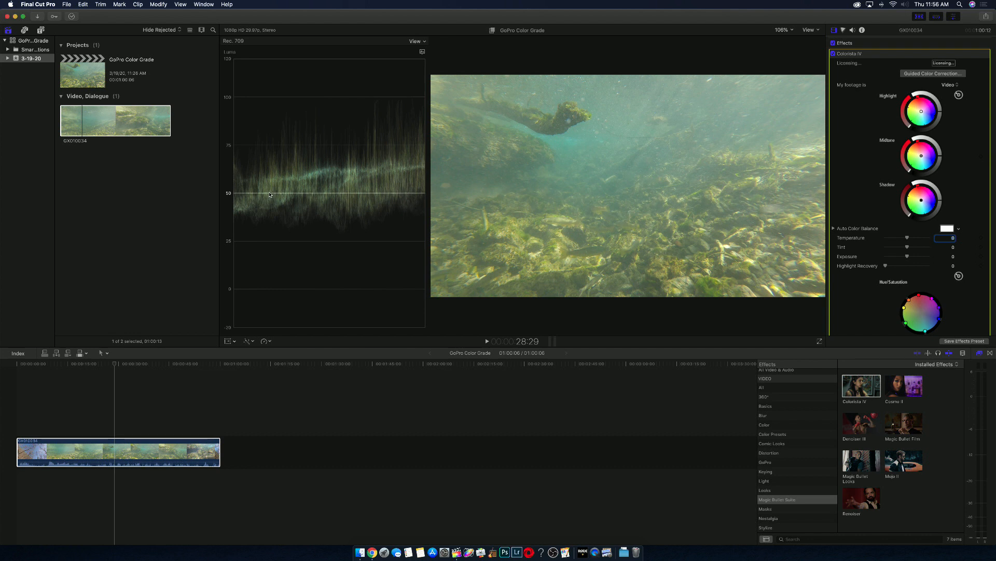
{"action": "left_click_drag", "start_coordinate": [940, 202], "coordinate": [941, 205]}
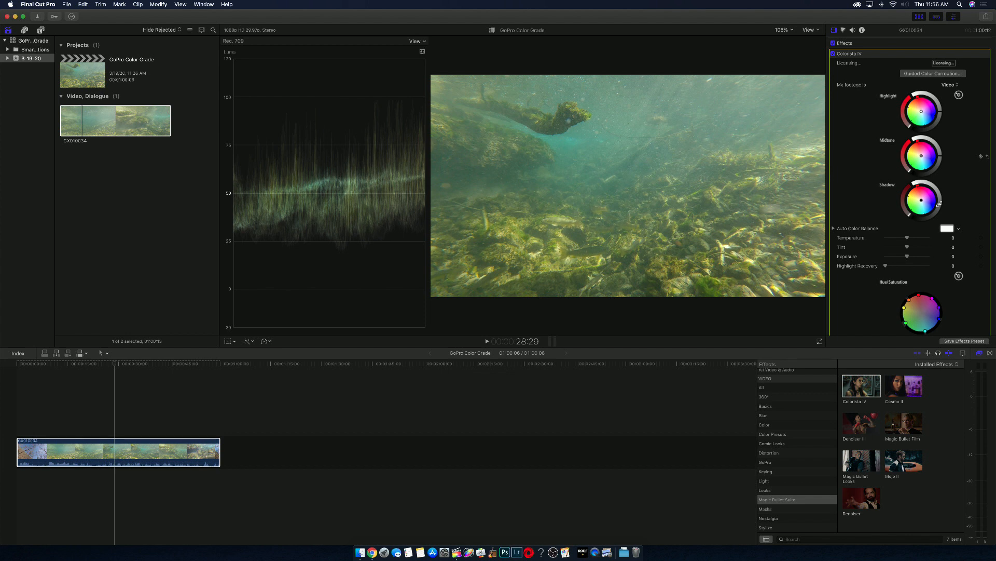
{"action": "left_click", "coordinate": [833, 54]}
{"action": "left_click", "coordinate": [834, 55]}
{"action": "left_click", "coordinate": [833, 55]}
{"action": "left_click", "coordinate": [834, 54]}
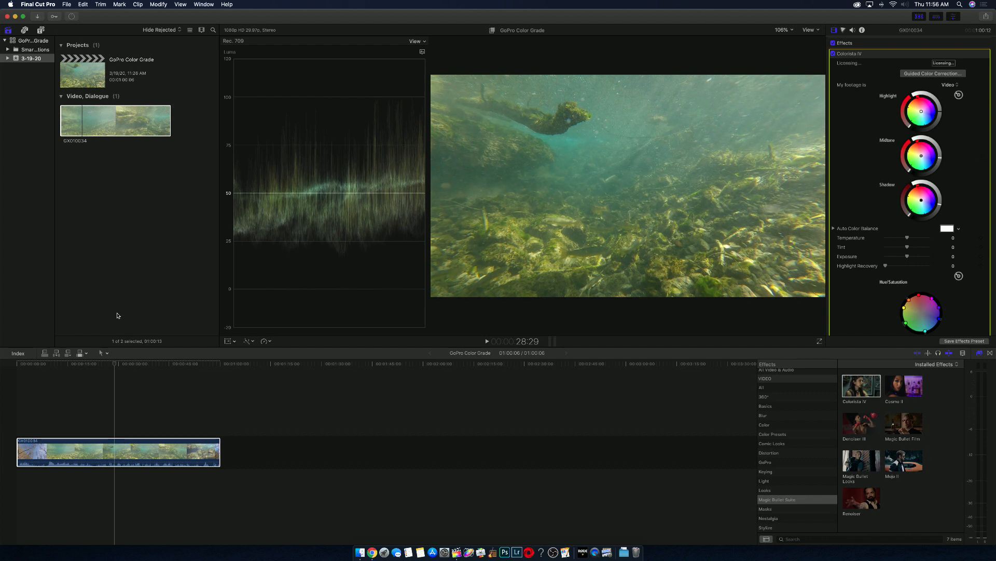
Step: Fine-tune the Colorista IV highlight brightness on an underwater frame and compare the image with the effect off and on
{"action": "left_click_drag", "start_coordinate": [114, 365], "coordinate": [47, 369]}
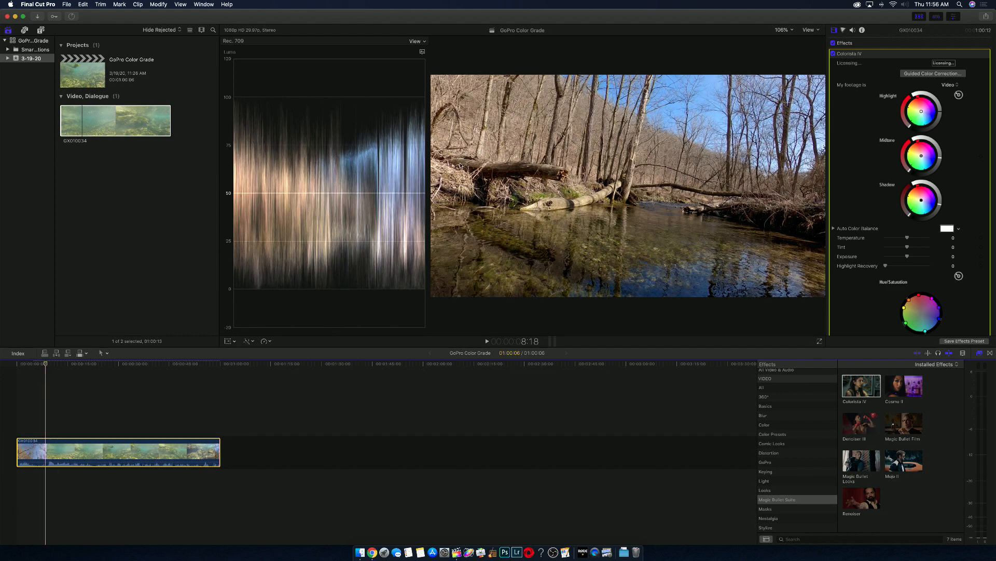
{"action": "left_click_drag", "start_coordinate": [16, 367], "coordinate": [120, 375]}
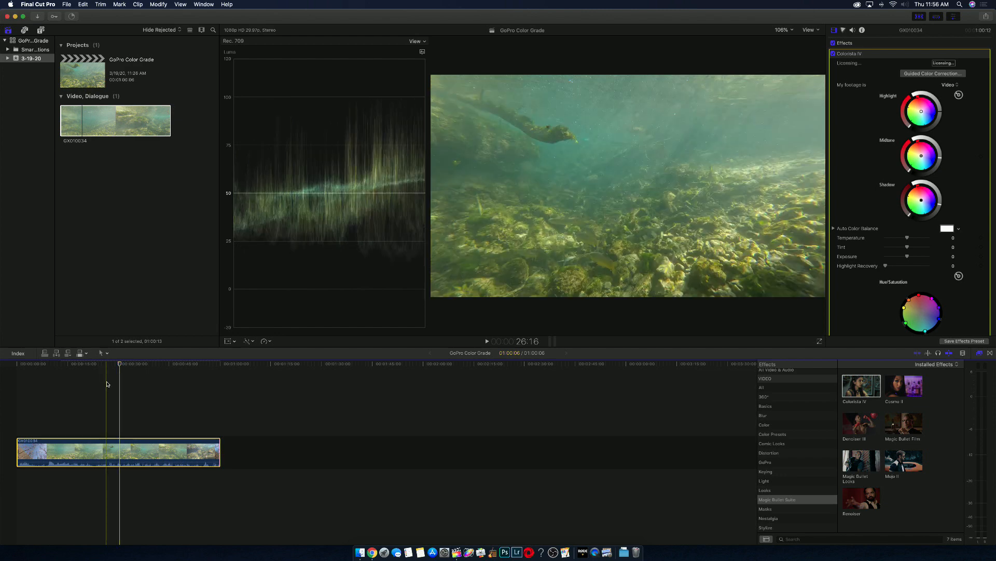
{"action": "left_click_drag", "start_coordinate": [940, 111], "coordinate": [940, 110]}
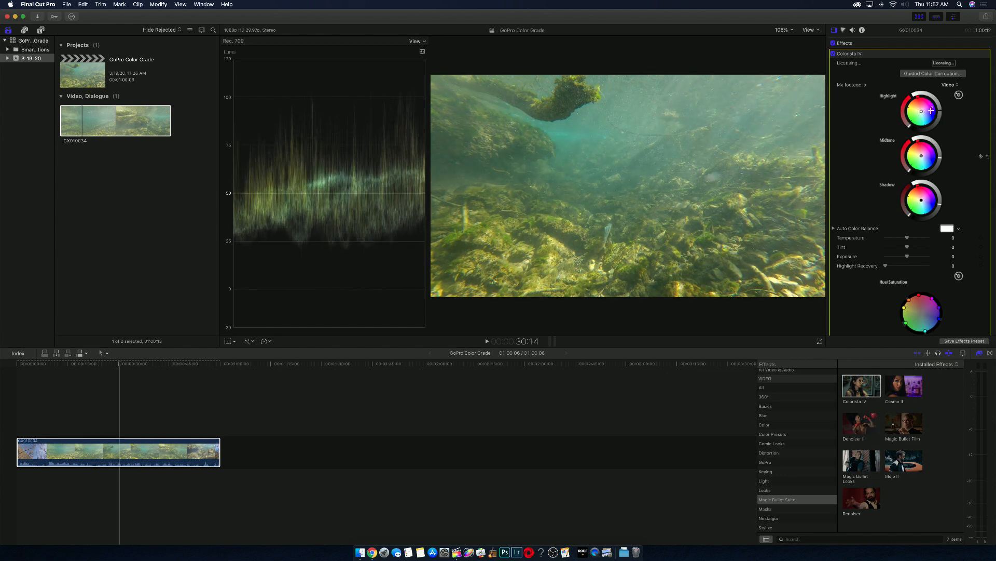
{"action": "left_click", "coordinate": [834, 54]}
{"action": "left_click", "coordinate": [834, 53]}
{"action": "left_click", "coordinate": [833, 53]}
{"action": "left_click", "coordinate": [834, 54]}
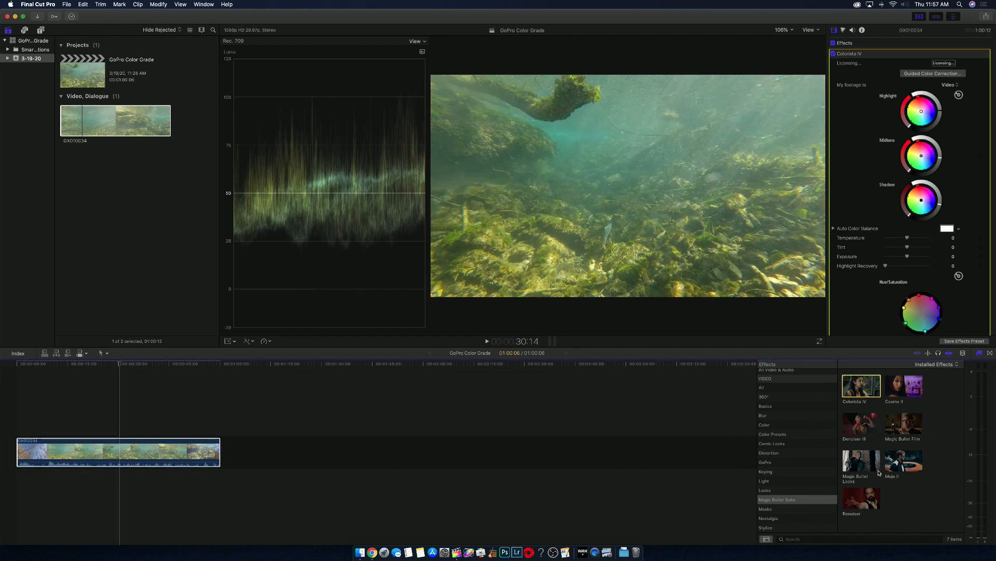
Step: Apply the Magic Bullet Looks effect to the clip and open its look editor
{"action": "left_click_drag", "start_coordinate": [862, 461], "coordinate": [121, 447]}
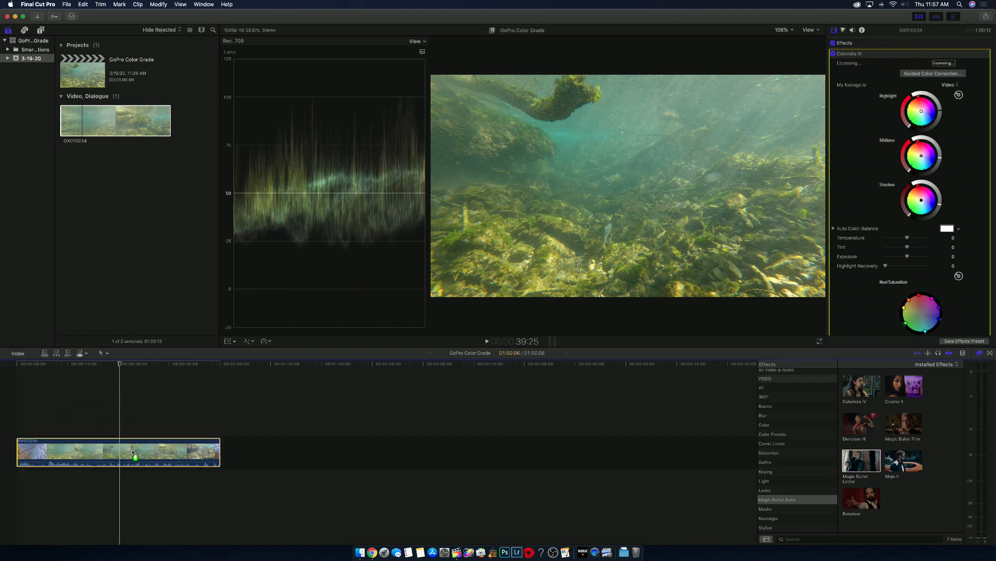
{"action": "left_click", "coordinate": [470, 324]}
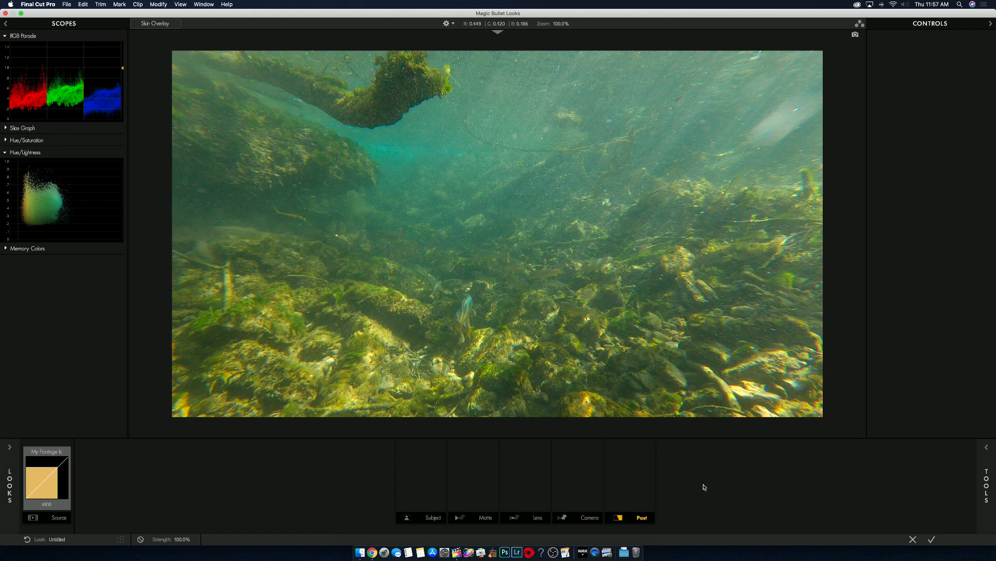
Step: Add the Mojo II tool to the look's Post stage and compare the image with it disabled and enabled
{"action": "left_click", "coordinate": [979, 449]}
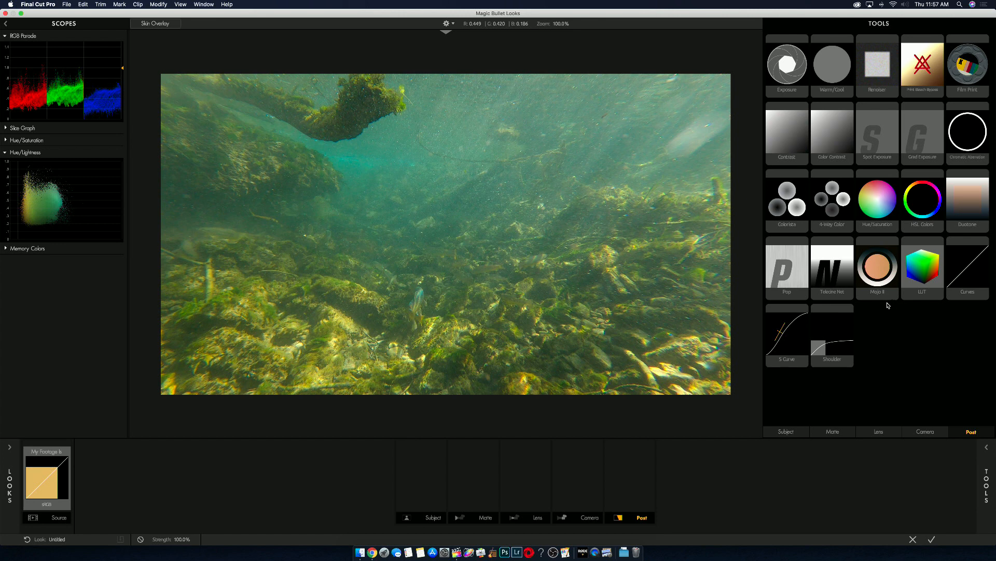
{"action": "left_click", "coordinate": [985, 448]}
{"action": "left_click_drag", "start_coordinate": [880, 265], "coordinate": [548, 228]}
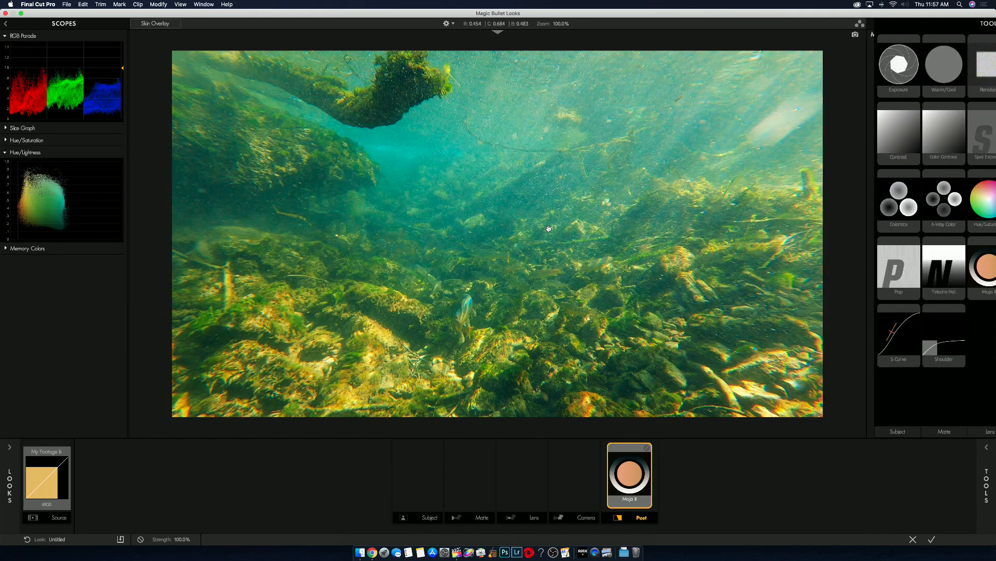
{"action": "left_click", "coordinate": [647, 449]}
{"action": "left_click", "coordinate": [647, 449]}
{"action": "left_click", "coordinate": [647, 448]}
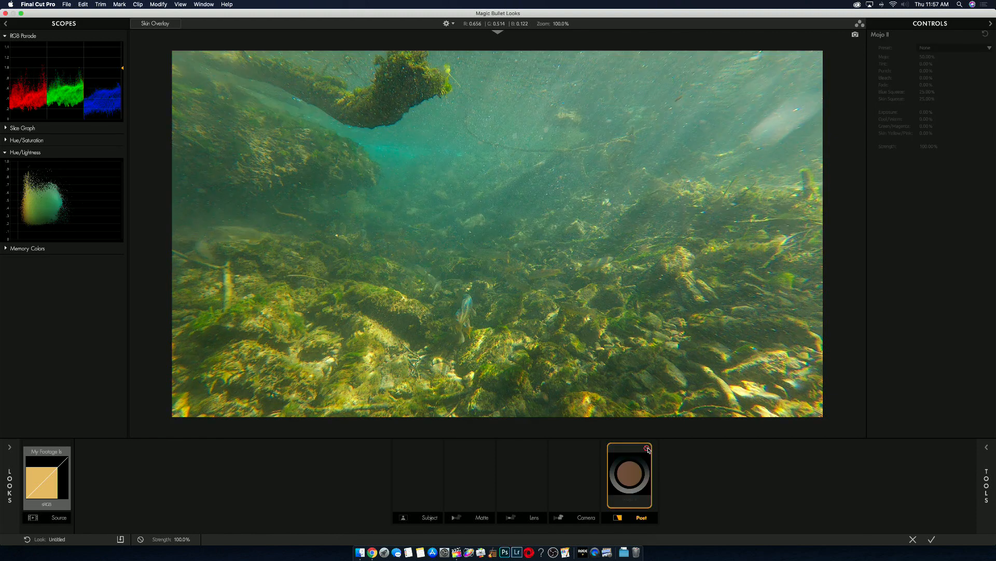
{"action": "left_click", "coordinate": [647, 448]}
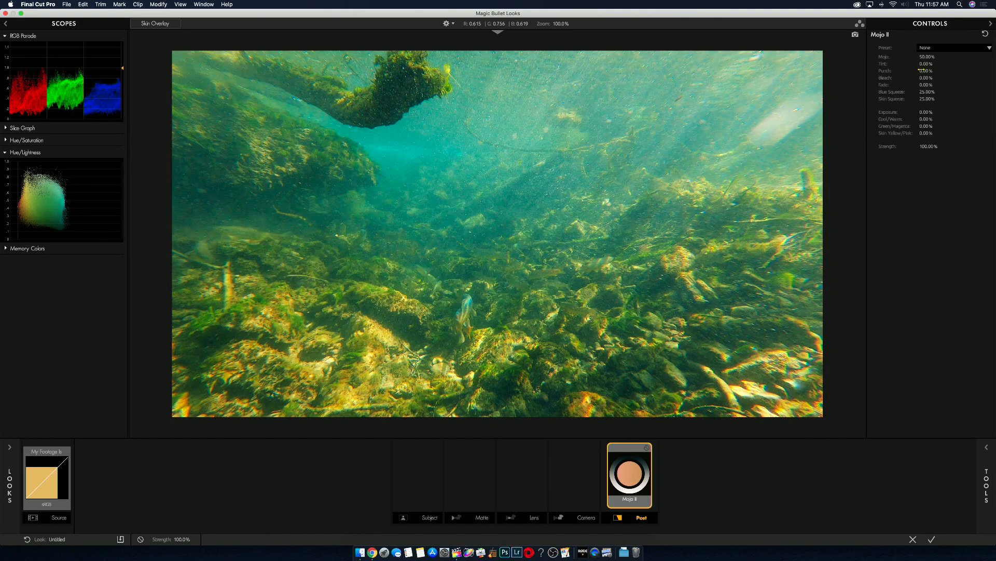
Step: Set the Punch of Mojo II to +0.40% and keep Mojo at 50%
{"action": "left_click_drag", "start_coordinate": [926, 72], "coordinate": [928, 71]}
{"action": "mouse_move", "coordinate": [927, 57]}
{"action": "left_mouse_down"}
{"action": "mouse_move", "coordinate": [854, 57]}
{"action": "mouse_move", "coordinate": [970, 57]}
{"action": "mouse_move", "coordinate": [690, 58]}
{"action": "mouse_move", "coordinate": [952, 57]}
{"action": "mouse_move", "coordinate": [928, 57]}
{"action": "left_mouse_up"}
Step: Try a Tint of about 19% and a Bleach of about -14% in Mojo II, resetting each to 0%
{"action": "left_click_drag", "start_coordinate": [927, 63], "coordinate": [995, 63]}
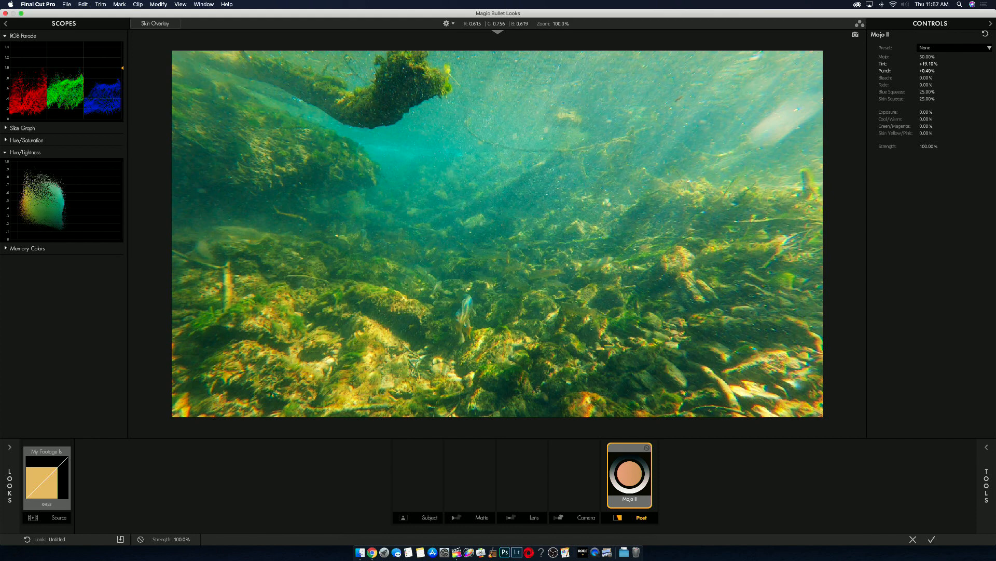
{"action": "mouse_move", "coordinate": [927, 64]}
{"action": "left_mouse_down"}
{"action": "mouse_move", "coordinate": [903, 64]}
{"action": "mouse_move", "coordinate": [926, 64]}
{"action": "left_mouse_up"}
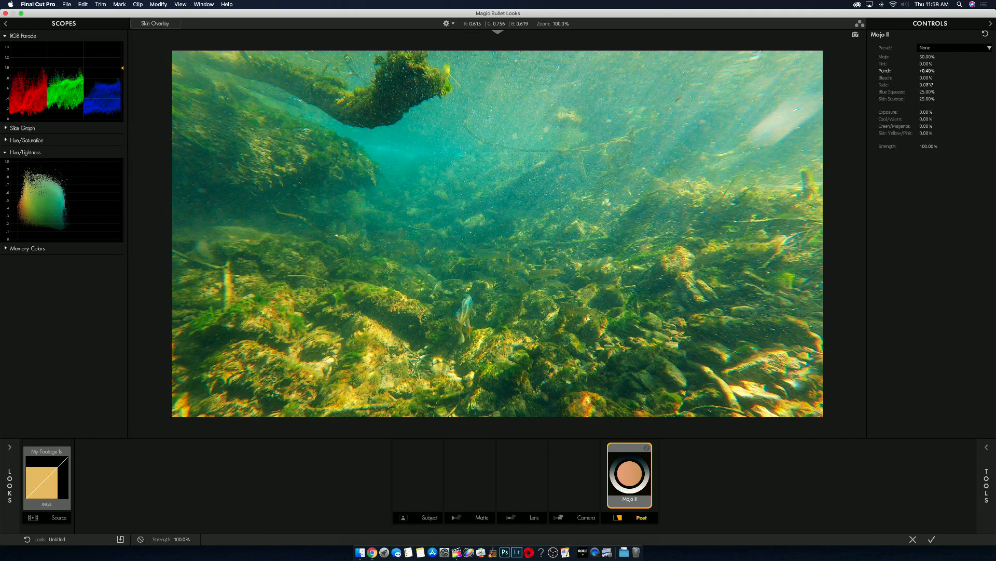
{"action": "mouse_move", "coordinate": [927, 78]}
{"action": "left_mouse_down"}
{"action": "mouse_move", "coordinate": [885, 77]}
{"action": "mouse_move", "coordinate": [916, 77]}
{"action": "left_mouse_up"}
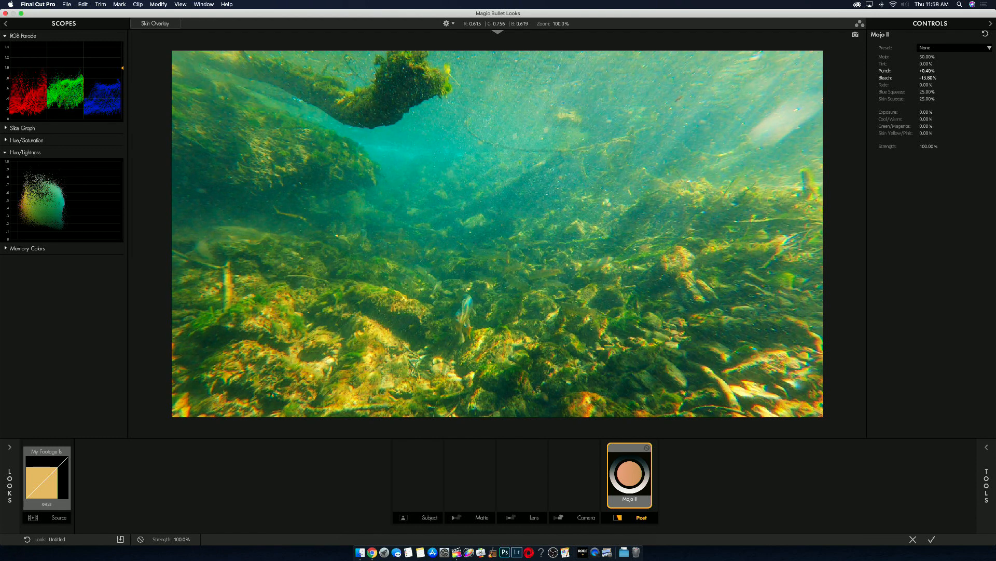
{"action": "double_click", "coordinate": [927, 78]}
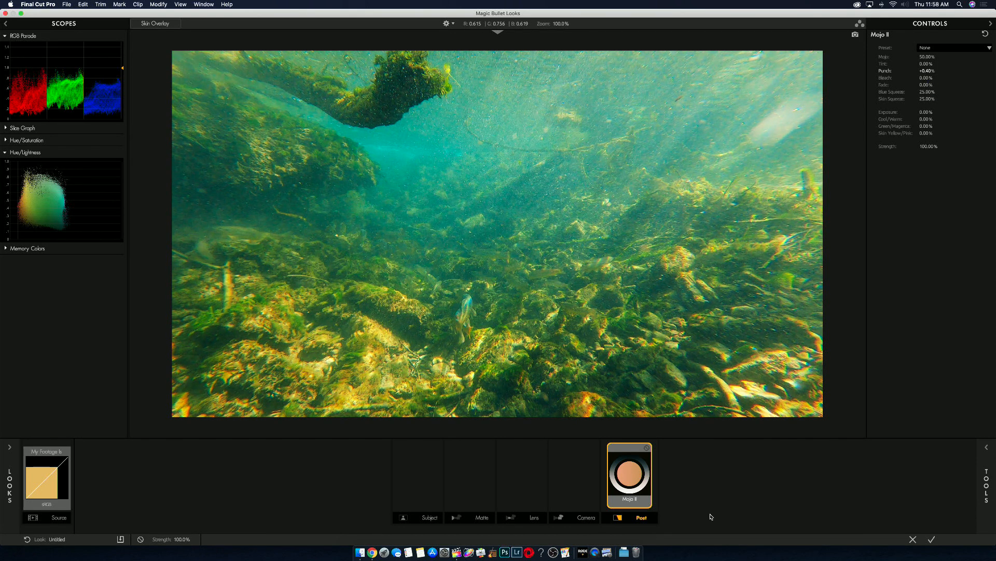
Step: Add the Hue/Saturation tool after Mojo II in the Post stage and raise its Saturation slightly
{"action": "left_click", "coordinate": [986, 480]}
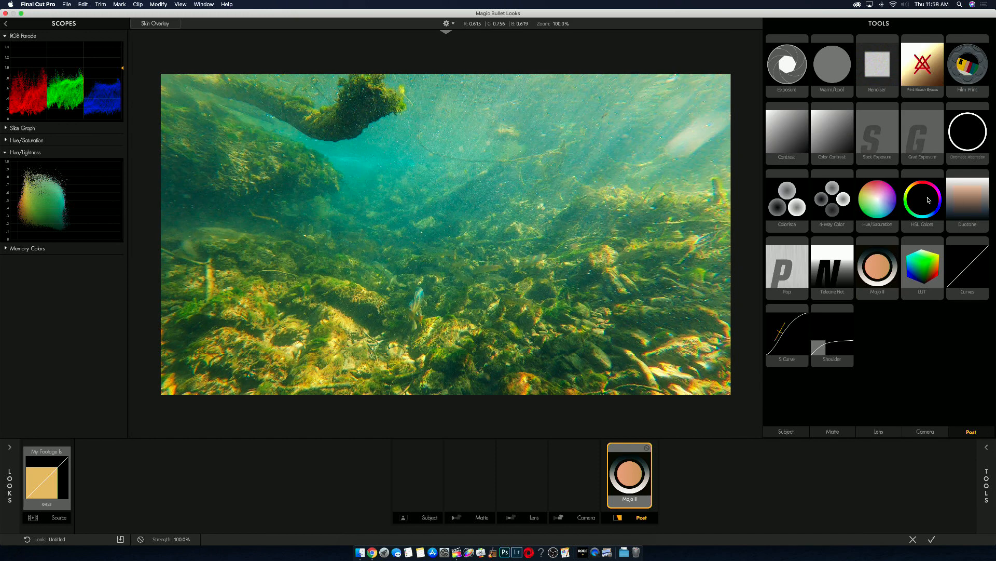
{"action": "left_click", "coordinate": [926, 198]}
{"action": "left_click_drag", "start_coordinate": [877, 199], "coordinate": [414, 233]}
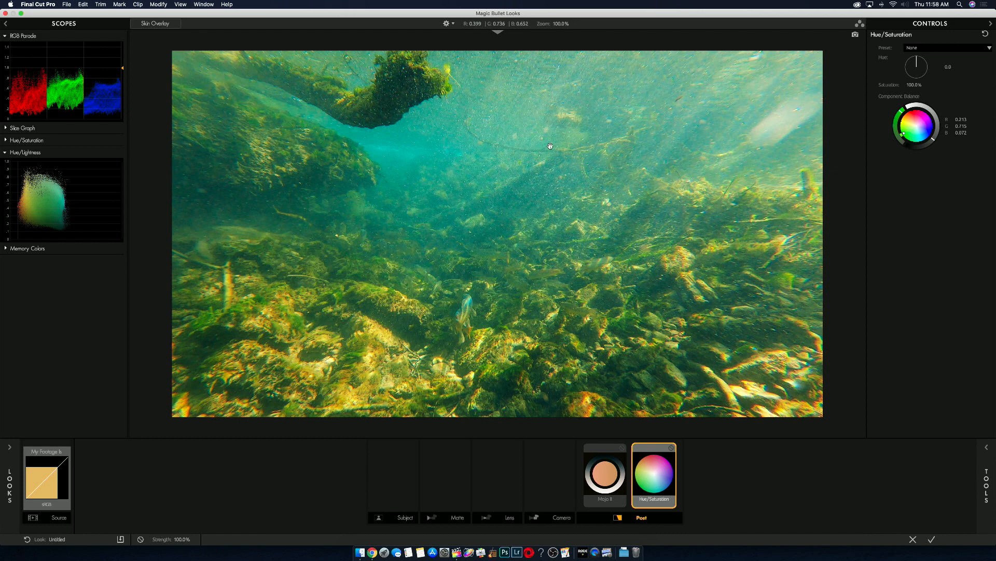
{"action": "left_click_drag", "start_coordinate": [914, 85], "coordinate": [920, 85]}
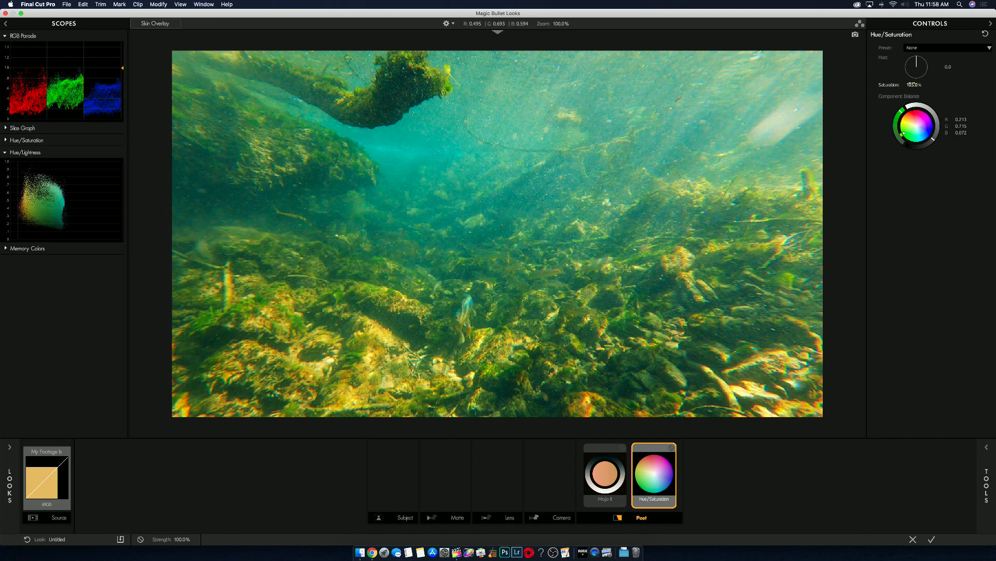
Step: Apply the finished look to the clip and compare the image with Magic Bullet Looks disabled and enabled
{"action": "left_click", "coordinate": [931, 541]}
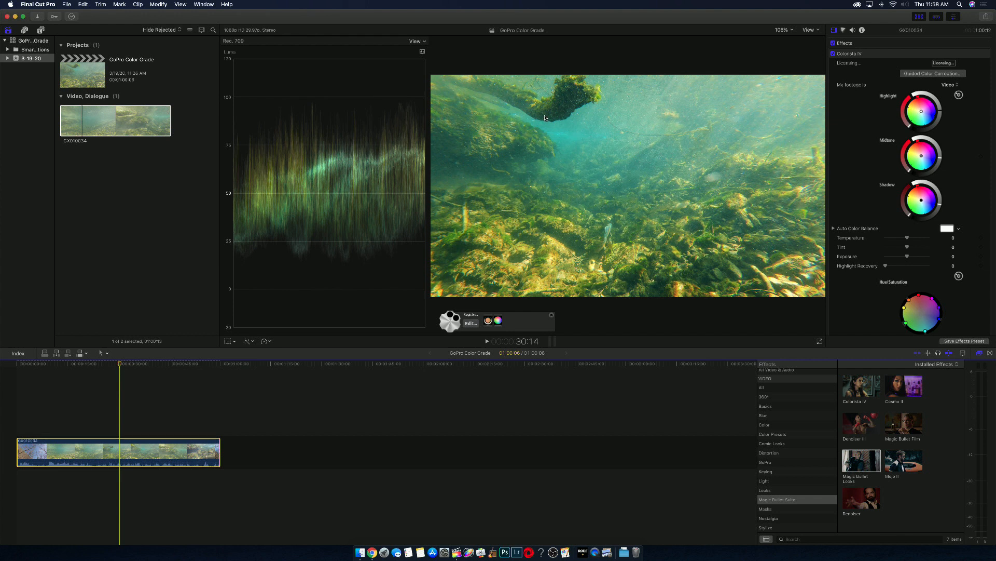
{"action": "scroll", "coordinate": [872, 156], "scroll_direction": "down", "scroll_amount": 10}
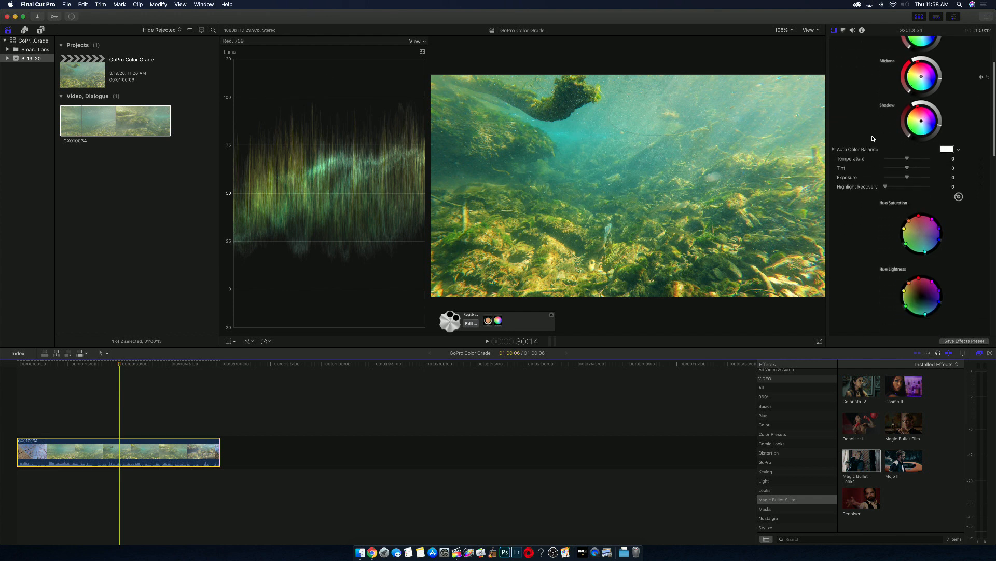
{"action": "scroll", "coordinate": [866, 173], "scroll_direction": "down", "scroll_amount": 4}
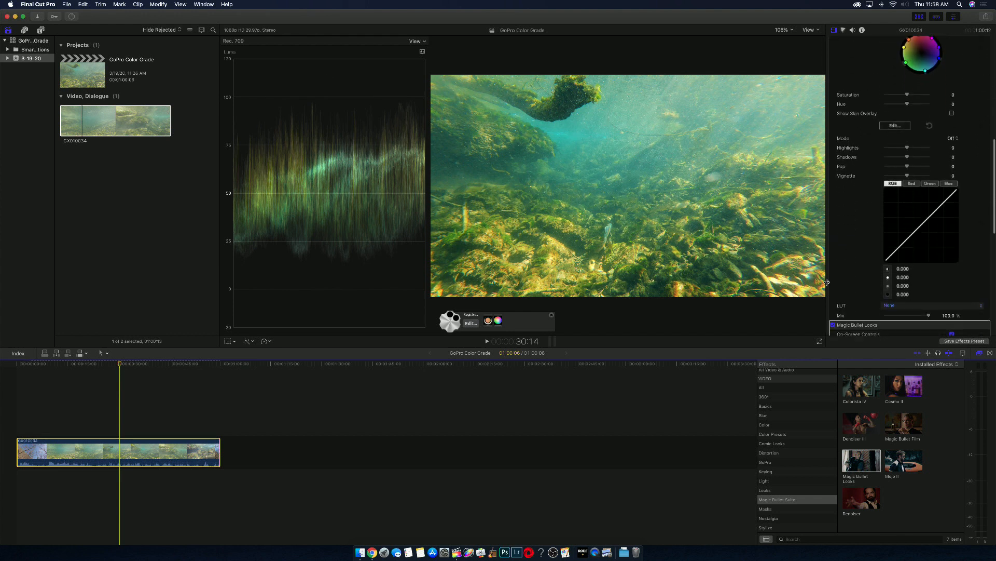
{"action": "left_click", "coordinate": [834, 325]}
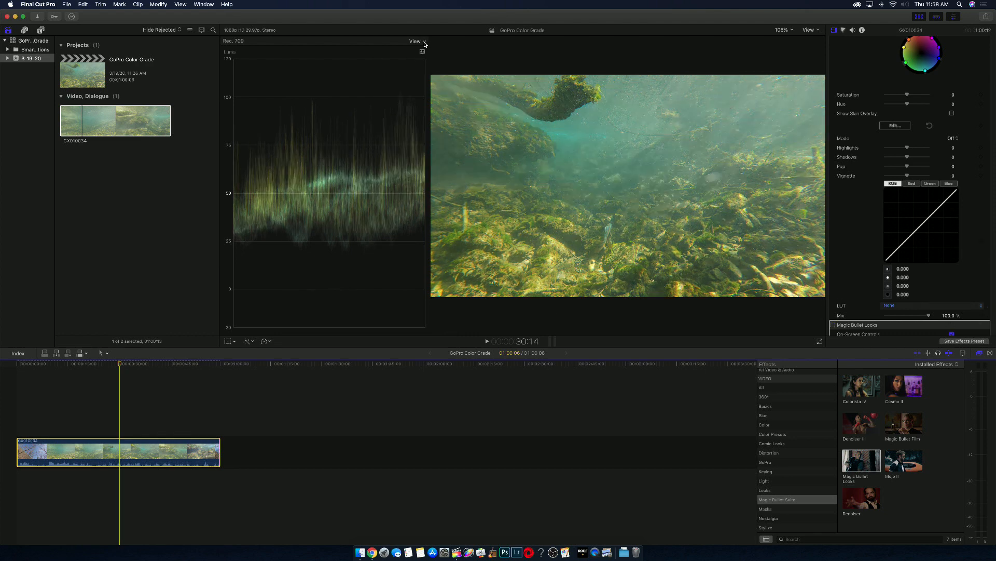
{"action": "left_click", "coordinate": [424, 42]}
{"action": "left_click", "coordinate": [423, 50]}
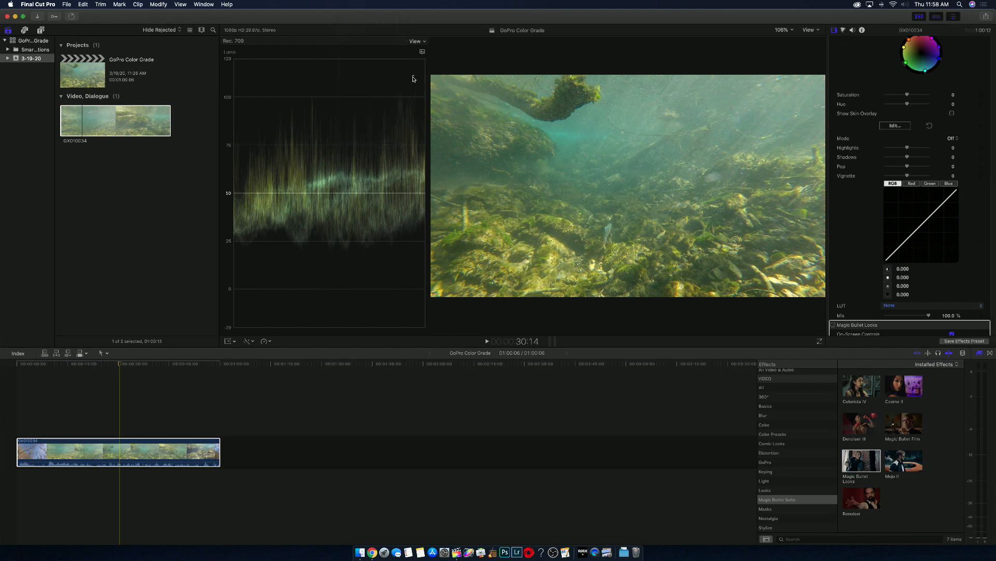
{"action": "left_click", "coordinate": [834, 326]}
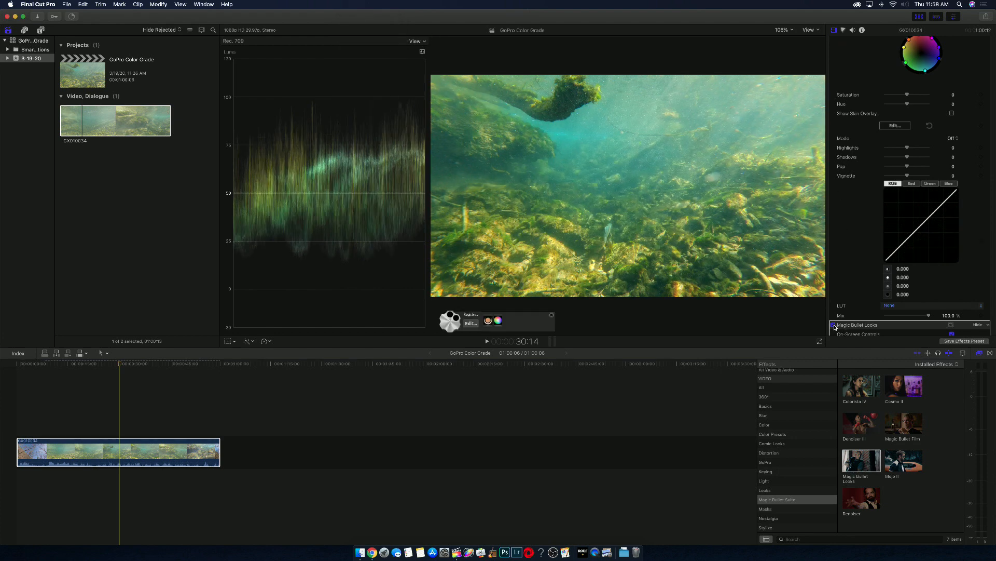
{"action": "left_click", "coordinate": [834, 326]}
{"action": "left_click", "coordinate": [834, 326]}
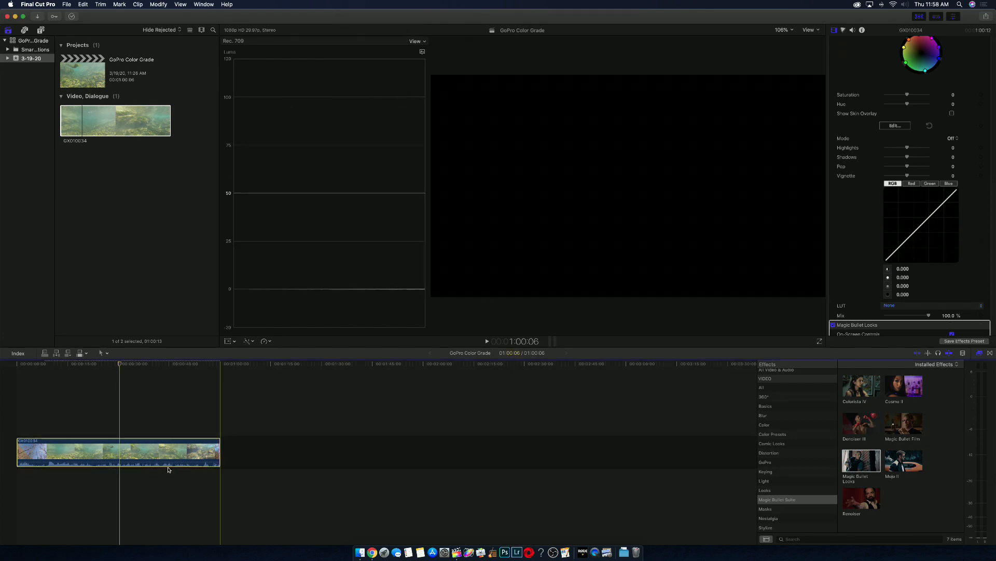
Step: Play back the graded clip from around the 30-second mark to about 32 seconds
{"action": "left_click", "coordinate": [107, 365]}
{"action": "mouse_move", "coordinate": [106, 365]}
{"action": "left_mouse_down"}
{"action": "mouse_move", "coordinate": [91, 365]}
{"action": "mouse_move", "coordinate": [111, 365]}
{"action": "left_mouse_up"}
{"action": "key", "text": "space"}
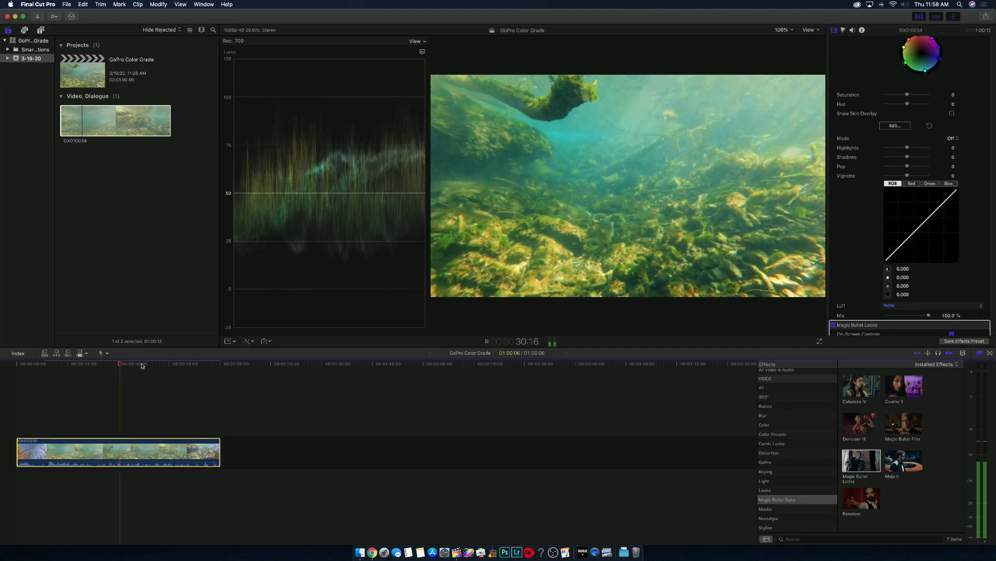
{"action": "key", "text": "space"}
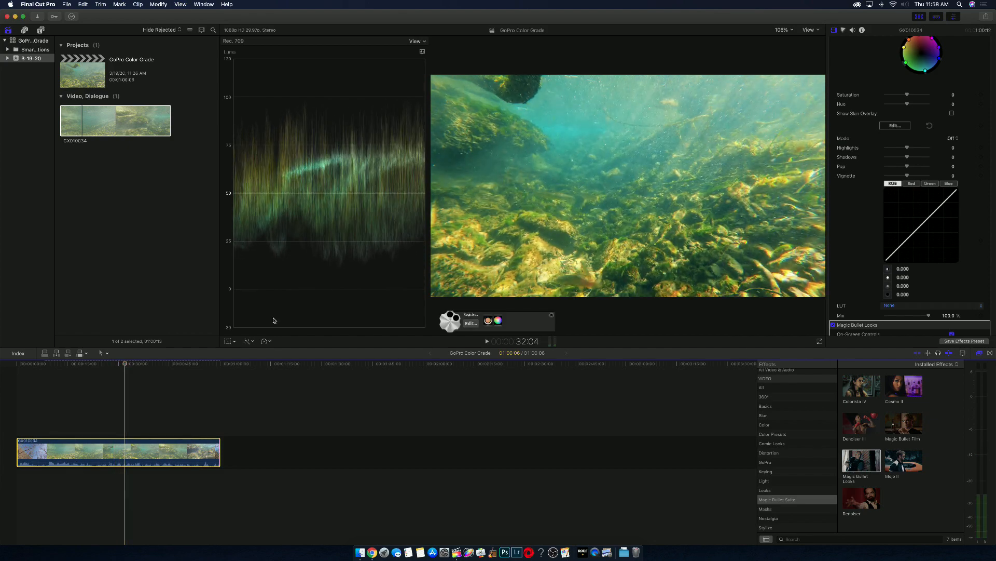
Step: Compare the clip with all effects disabled and enabled, and play on to about 34 seconds
{"action": "scroll", "coordinate": [836, 46], "scroll_direction": "up", "scroll_amount": 10}
{"action": "left_click", "coordinate": [834, 43]}
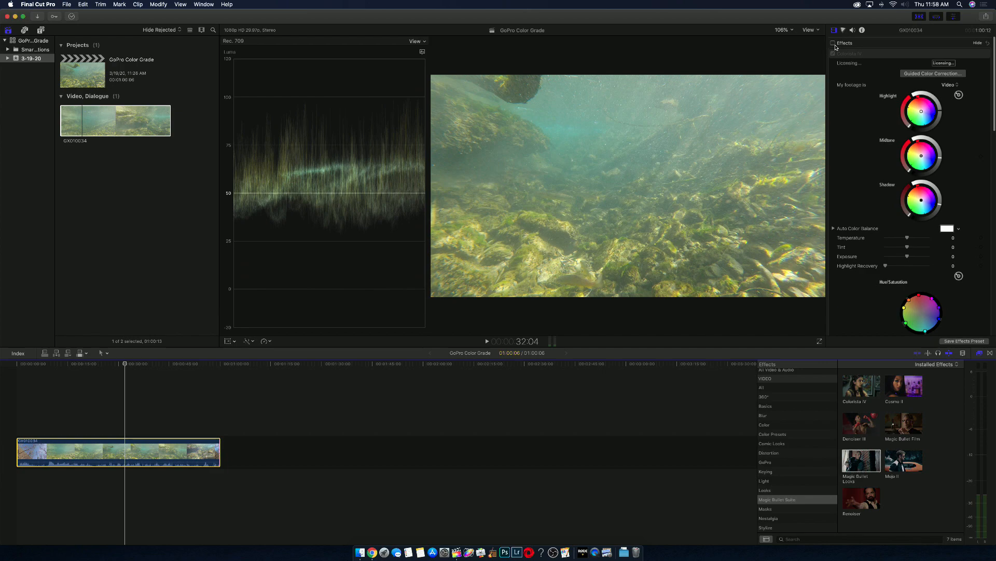
{"action": "left_click", "coordinate": [834, 43]}
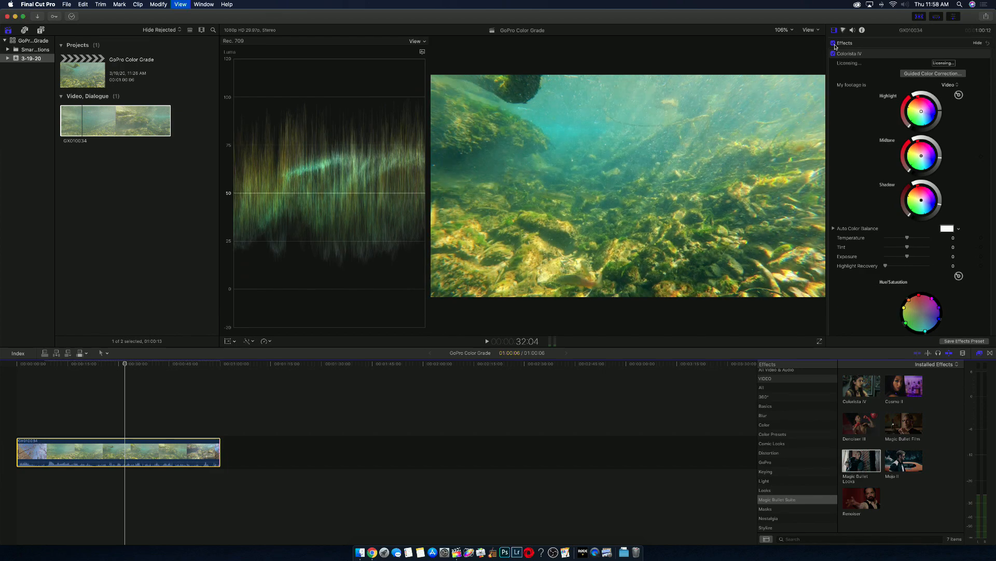
{"action": "key", "text": "space"}
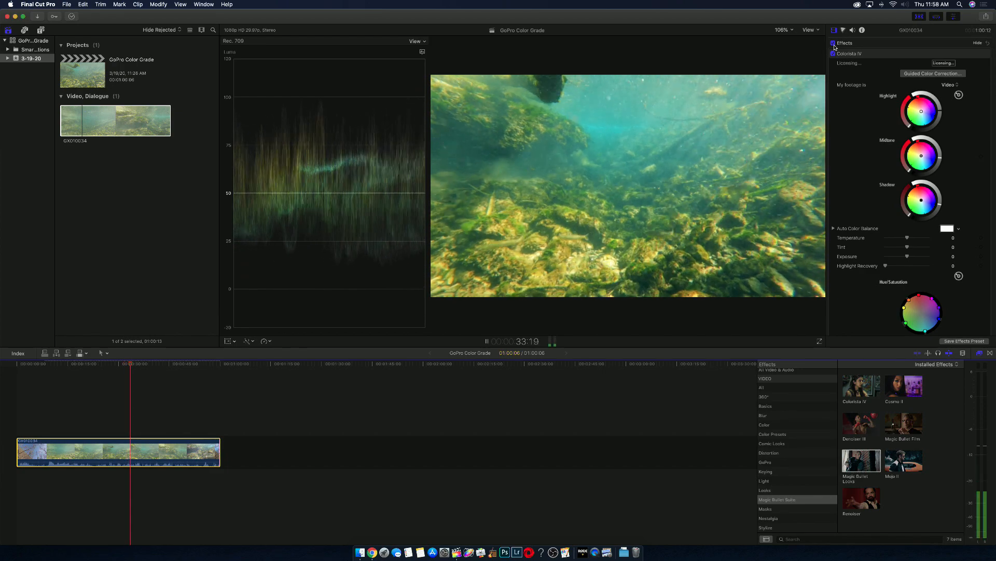
{"action": "key", "text": "space"}
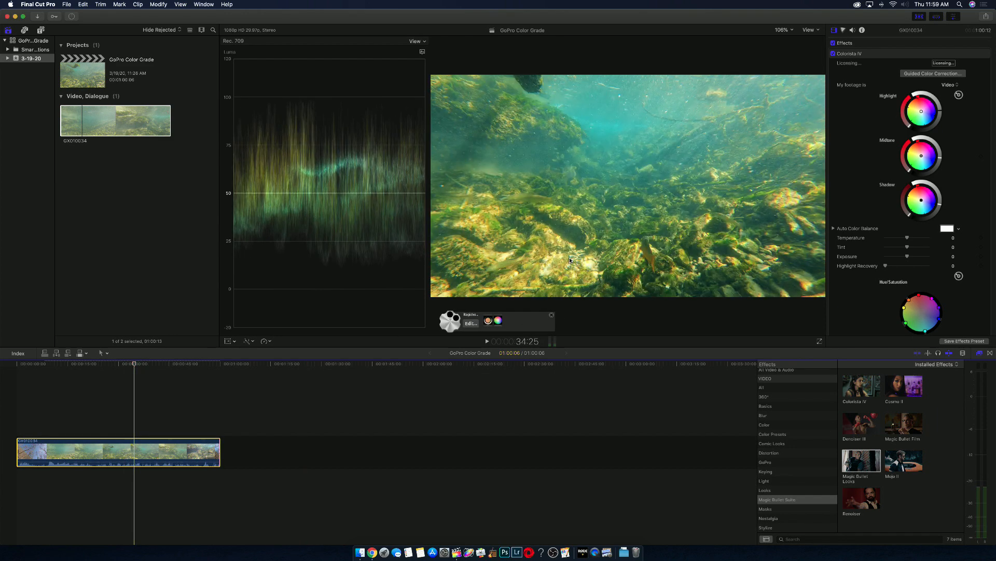
Step: Fine-tune the Highlight and Midtone brightness in Colorista IV, darkening the midtones slightly
{"action": "left_click_drag", "start_coordinate": [940, 111], "coordinate": [940, 111]}
{"action": "left_click_drag", "start_coordinate": [940, 156], "coordinate": [940, 158]}
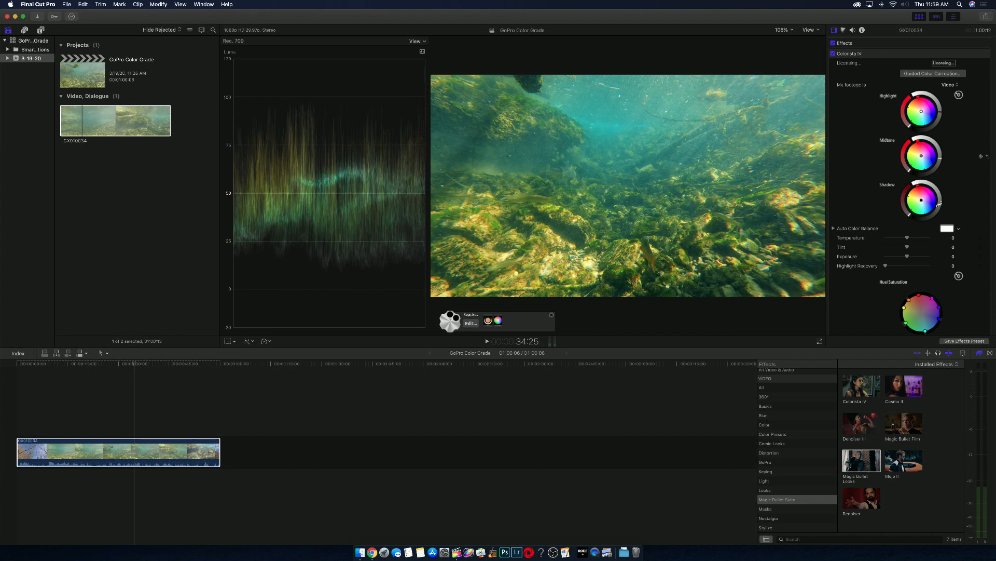
Step: Review the grade by playing the section of the clip between about 46 and 48 seconds
{"action": "left_click_drag", "start_coordinate": [135, 363], "coordinate": [175, 369]}
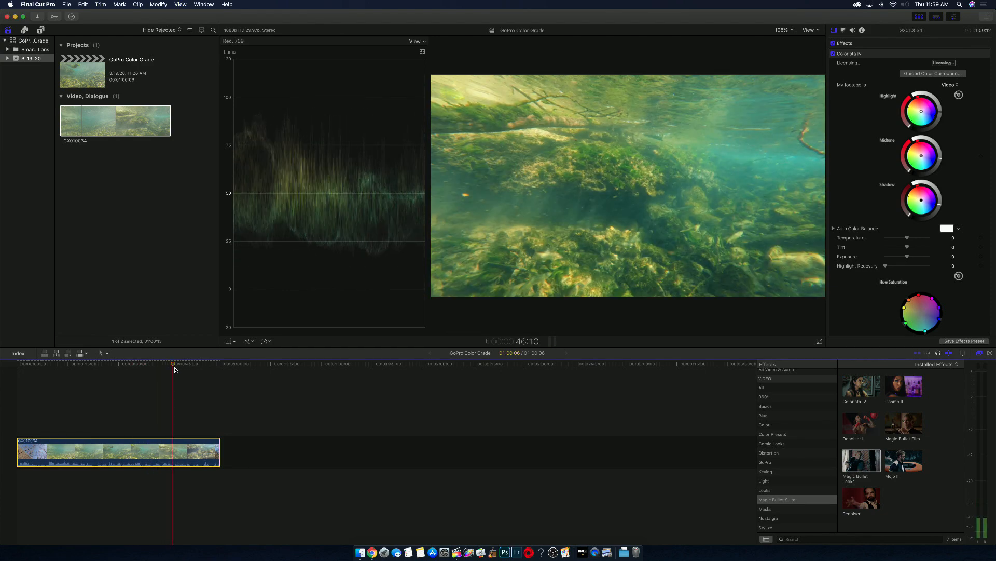
{"action": "key", "text": "space"}
{"action": "key", "text": "space"}
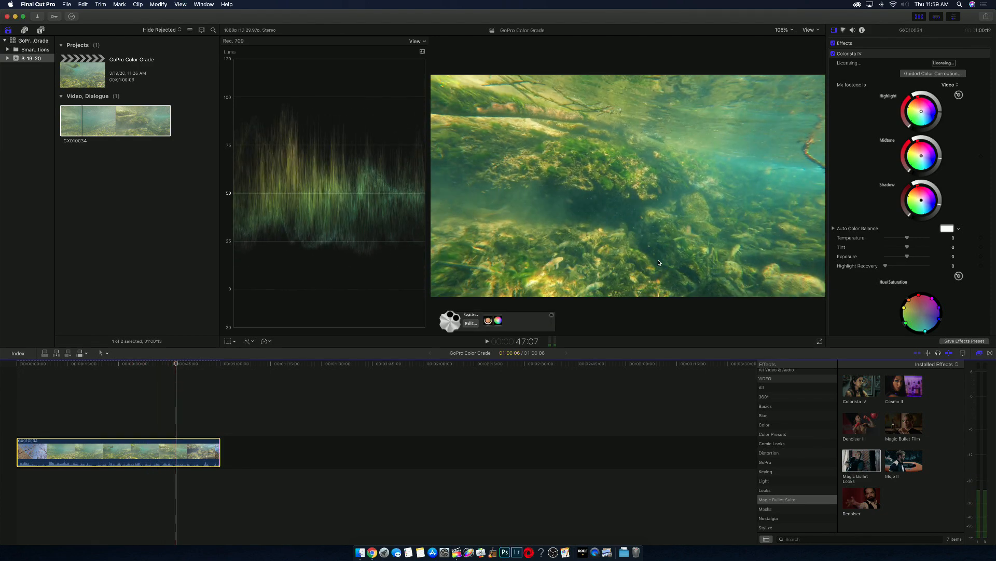
{"action": "left_click_drag", "start_coordinate": [176, 364], "coordinate": [170, 365]}
{"action": "key", "text": "space"}
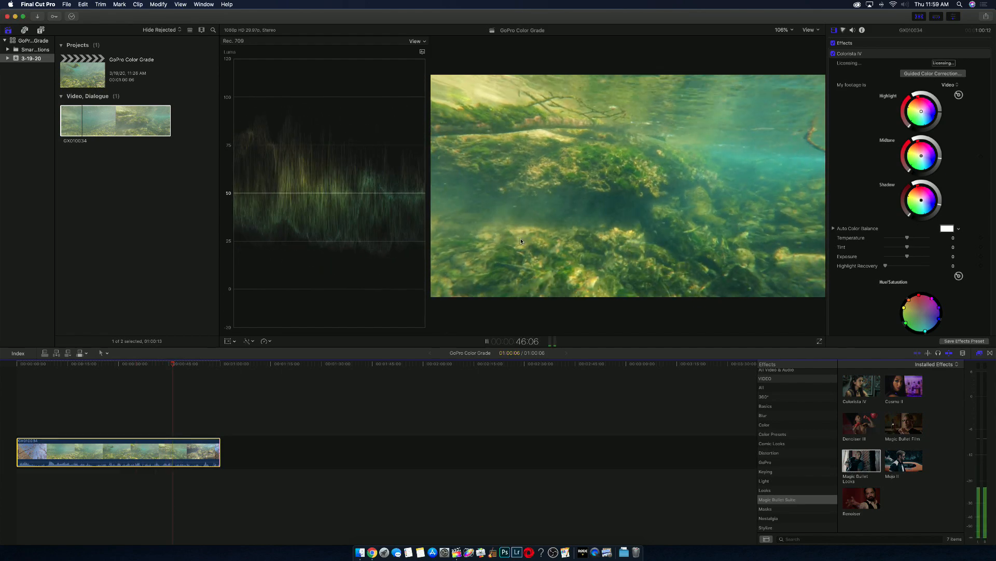
{"action": "key", "text": "space"}
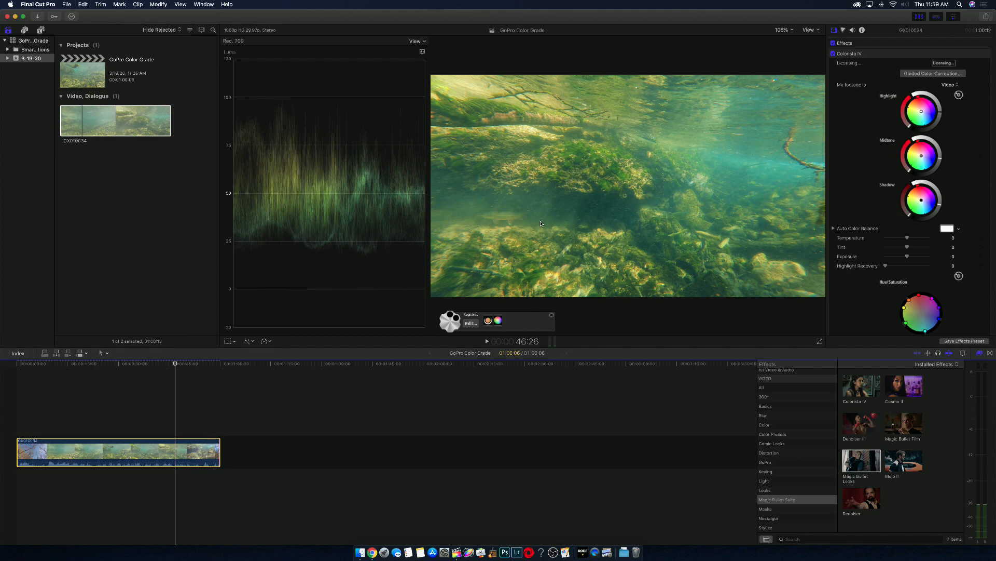
{"action": "key", "text": "space"}
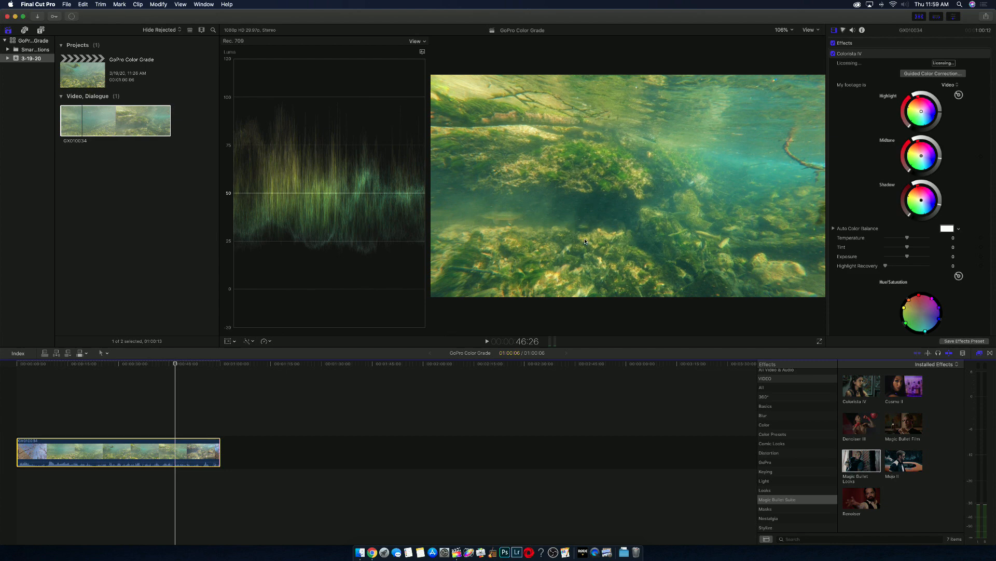
{"action": "key", "text": "space"}
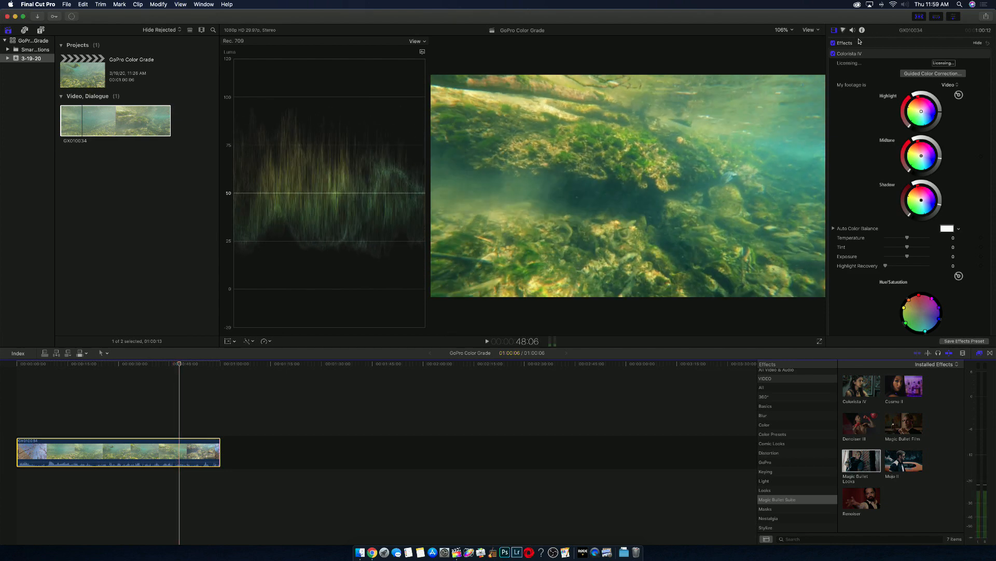
Step: Compare the clip with all effects disabled and enabled from about 48 seconds, and play on to the rocky section near 54 seconds
{"action": "left_click", "coordinate": [833, 44]}
{"action": "left_click", "coordinate": [833, 43]}
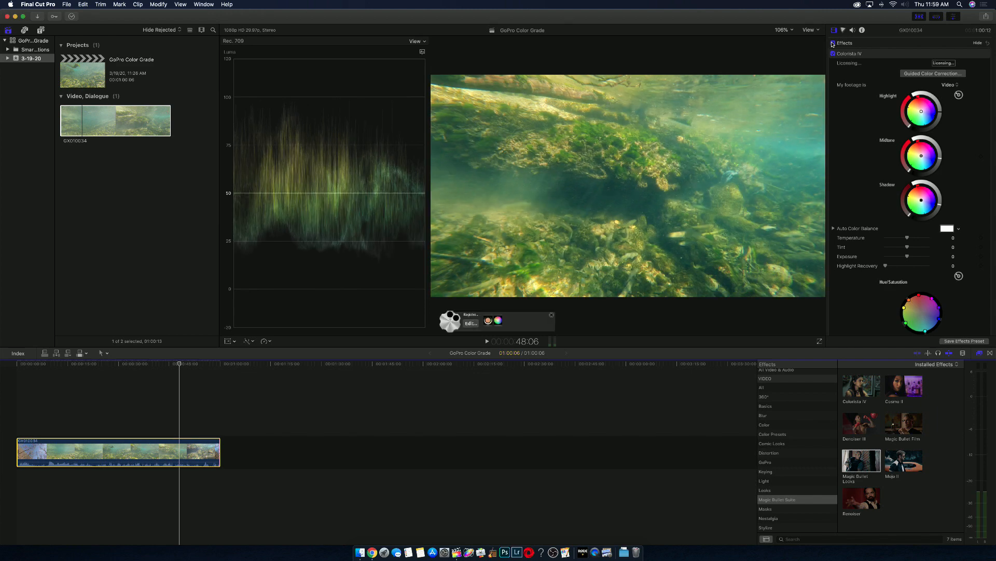
{"action": "left_click", "coordinate": [833, 44]}
{"action": "left_click", "coordinate": [833, 43]}
{"action": "left_click", "coordinate": [833, 43]}
{"action": "key", "text": "space"}
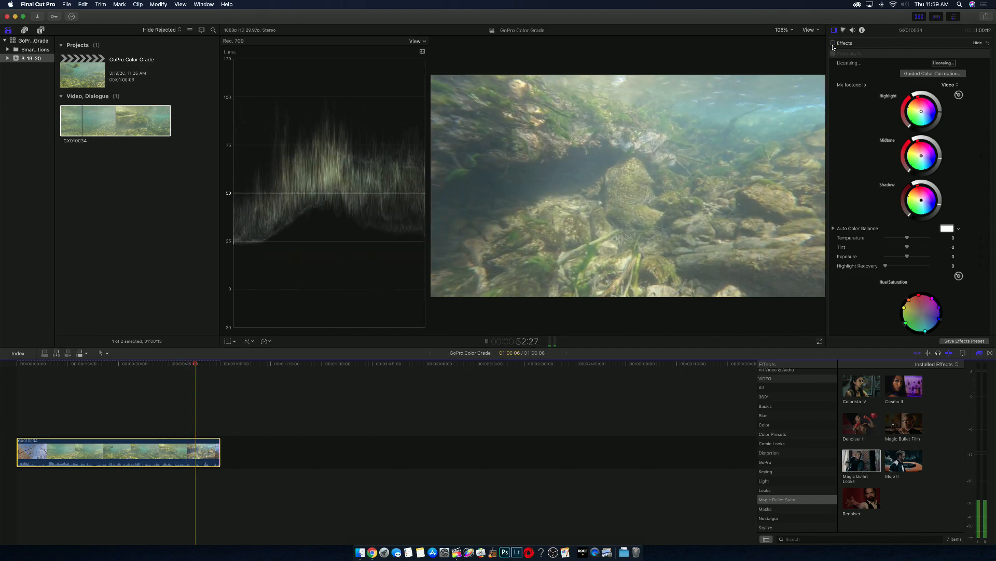
{"action": "left_click", "coordinate": [833, 45]}
{"action": "key", "text": "space"}
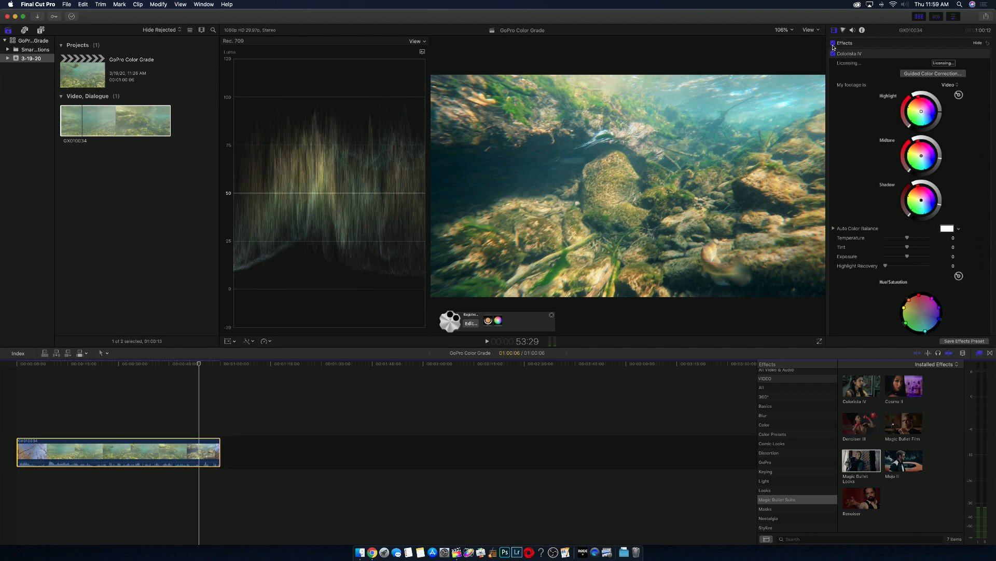
{"action": "key", "text": "space"}
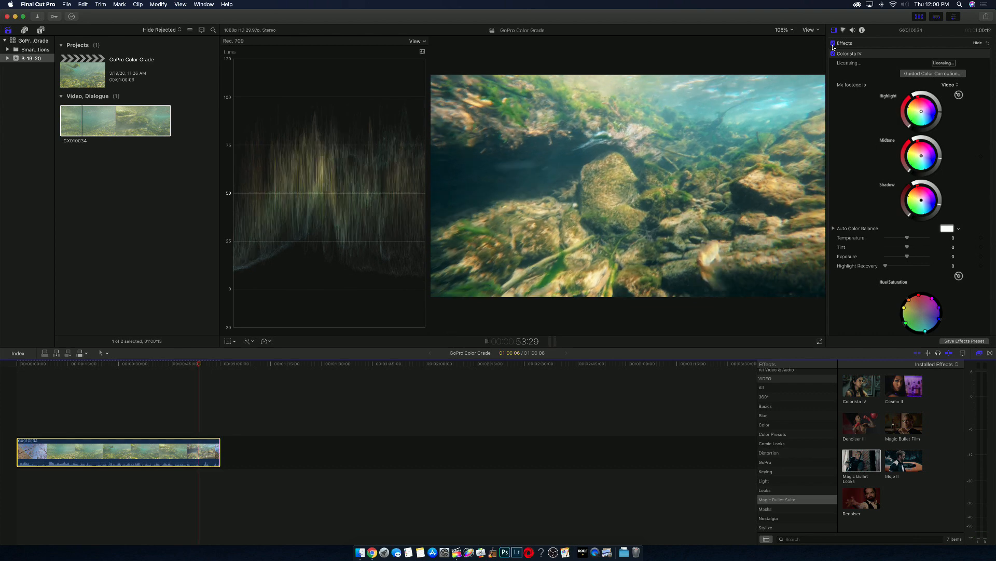
{"action": "key", "text": "space"}
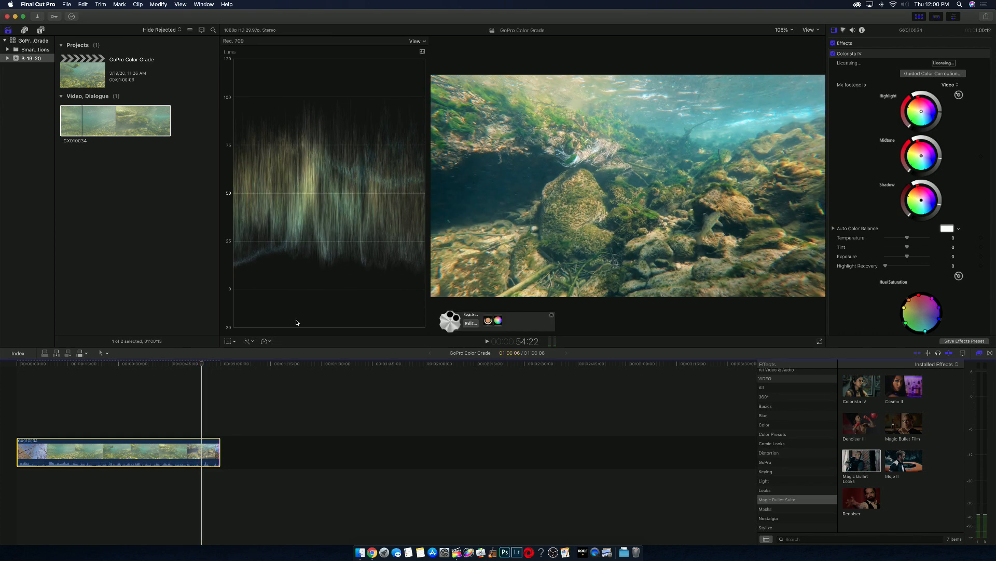